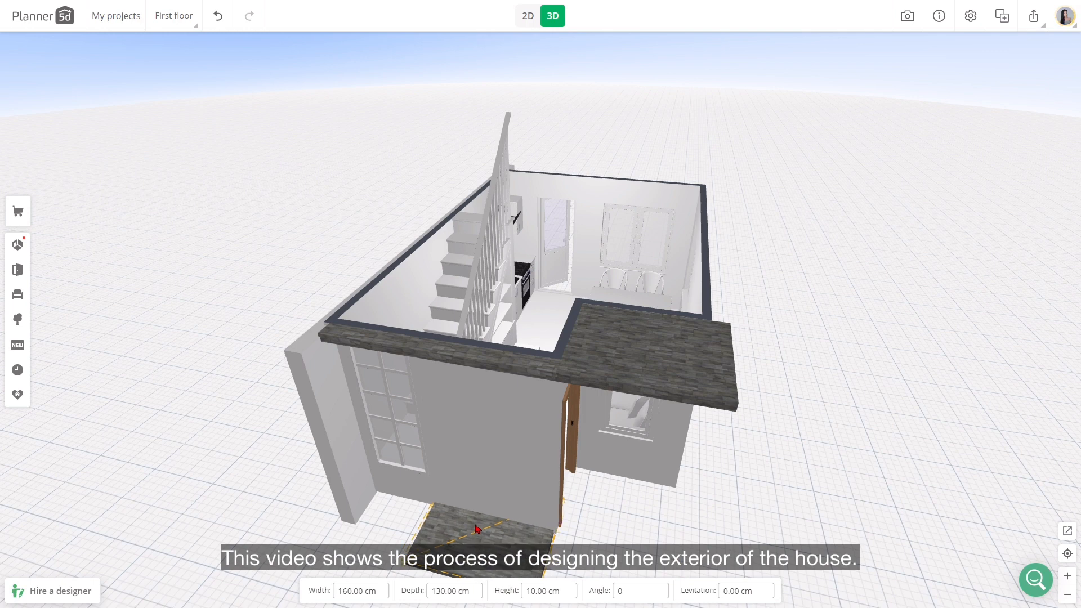
Step: Set the stone slab's width to 2 cm and fit it as an upright cladding panel on the front wall beside the entrance
{"action": "left_click", "coordinate": [363, 591]}
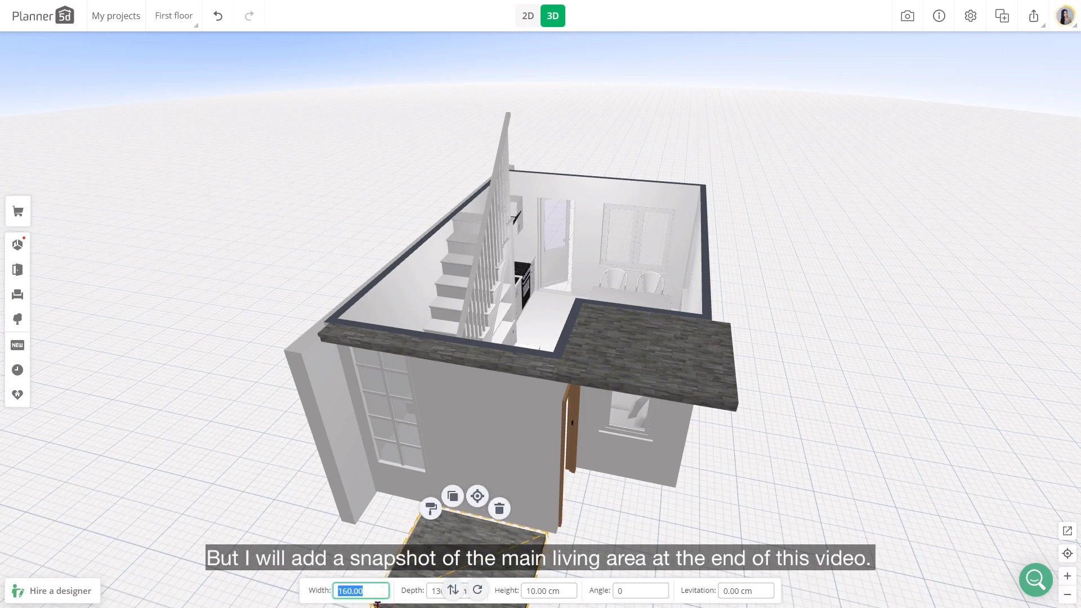
{"action": "type", "text": "2"}
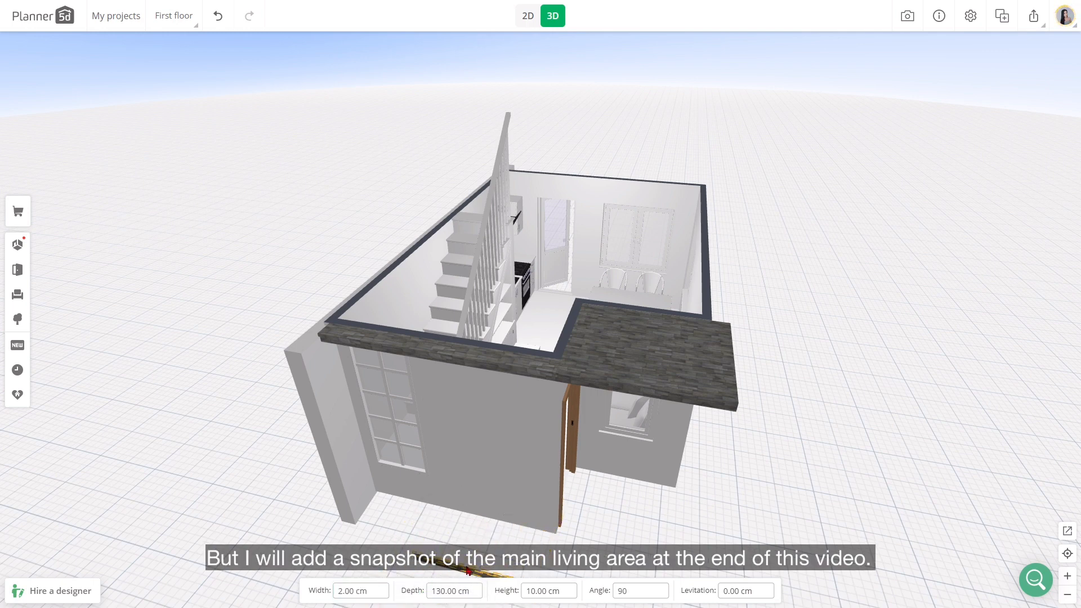
{"action": "left_click_drag", "start_coordinate": [507, 517], "coordinate": [510, 517]}
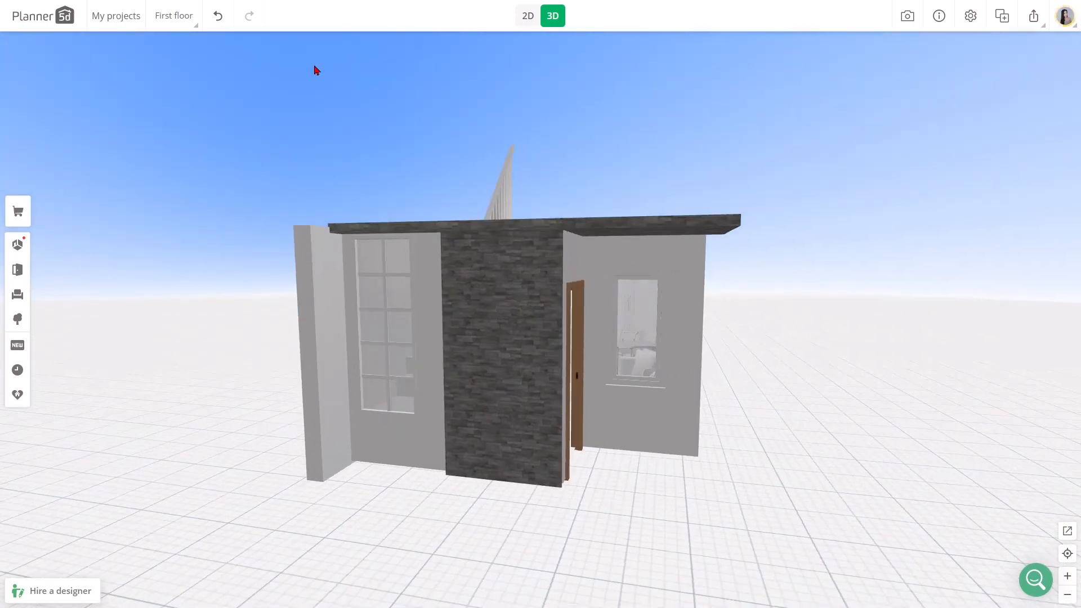
Step: On the second floor, replace the outdoor stone material of the narrow front wall section with a plain finish
{"action": "left_click", "coordinate": [174, 15]}
{"action": "left_click", "coordinate": [205, 68]}
{"action": "left_click", "coordinate": [435, 354]}
{"action": "left_click", "coordinate": [420, 590]}
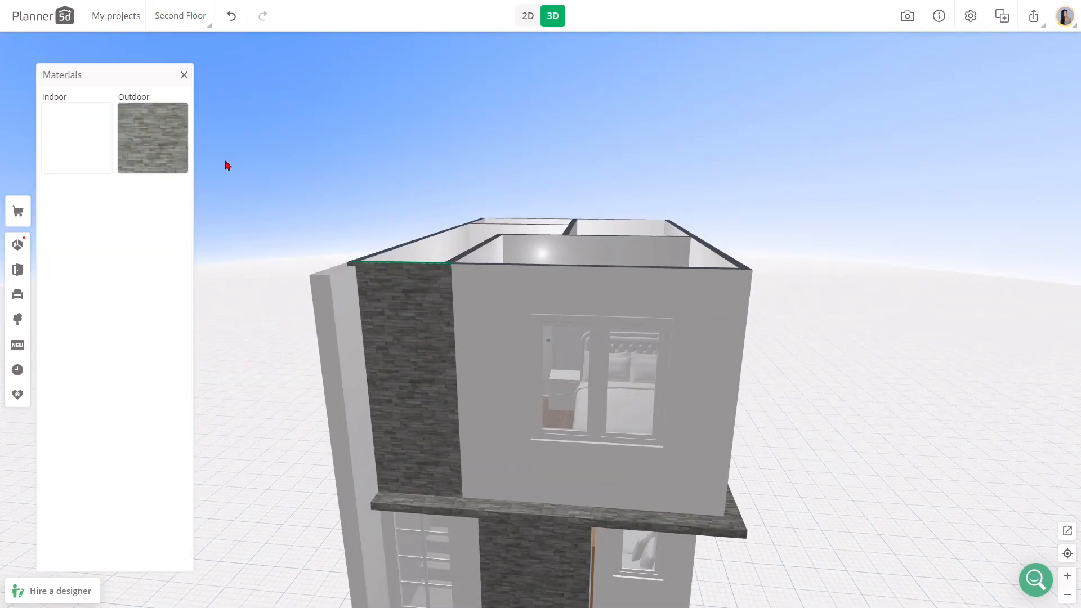
{"action": "left_click", "coordinate": [152, 138]}
{"action": "left_click", "coordinate": [49, 297]}
{"action": "left_click", "coordinate": [121, 119]}
{"action": "left_click_drag", "start_coordinate": [533, 343], "coordinate": [627, 438]}
{"action": "scroll", "coordinate": [626, 439], "scroll_direction": "down", "scroll_amount": 2}
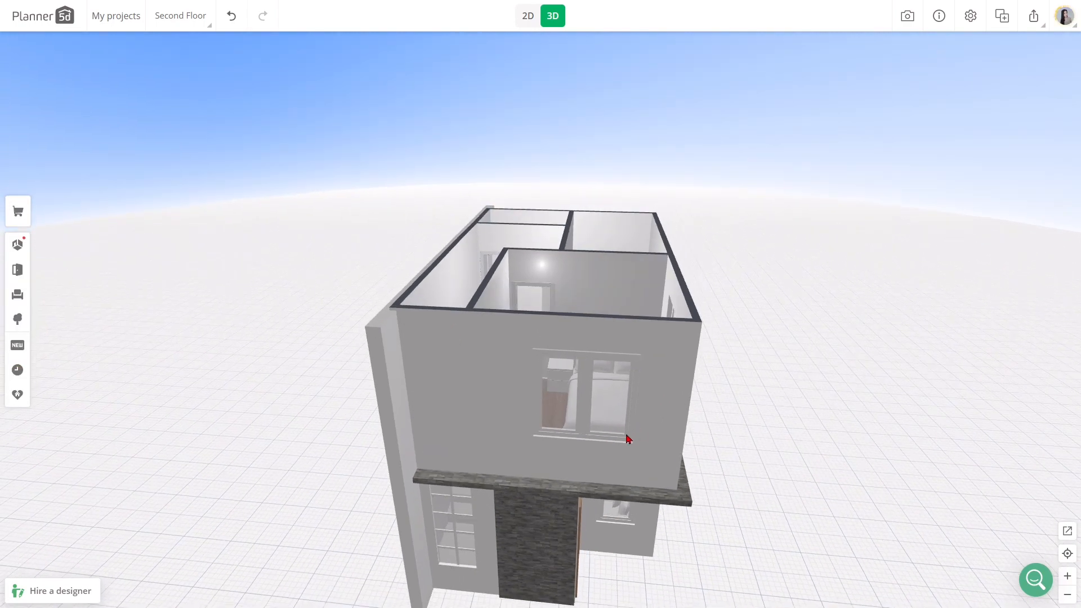
Step: Place a copy of the 2 × 130 × 270 cm stone panel on the second floor's front wall, directly above the lower panel
{"action": "left_click", "coordinate": [620, 512]}
{"action": "mouse_move", "coordinate": [599, 490]}
{"action": "left_mouse_down"}
{"action": "mouse_move", "coordinate": [721, 428]}
{"action": "mouse_move", "coordinate": [640, 332]}
{"action": "mouse_move", "coordinate": [698, 348]}
{"action": "mouse_move", "coordinate": [612, 505]}
{"action": "left_mouse_up"}
{"action": "left_click", "coordinate": [635, 326]}
{"action": "left_click", "coordinate": [597, 496]}
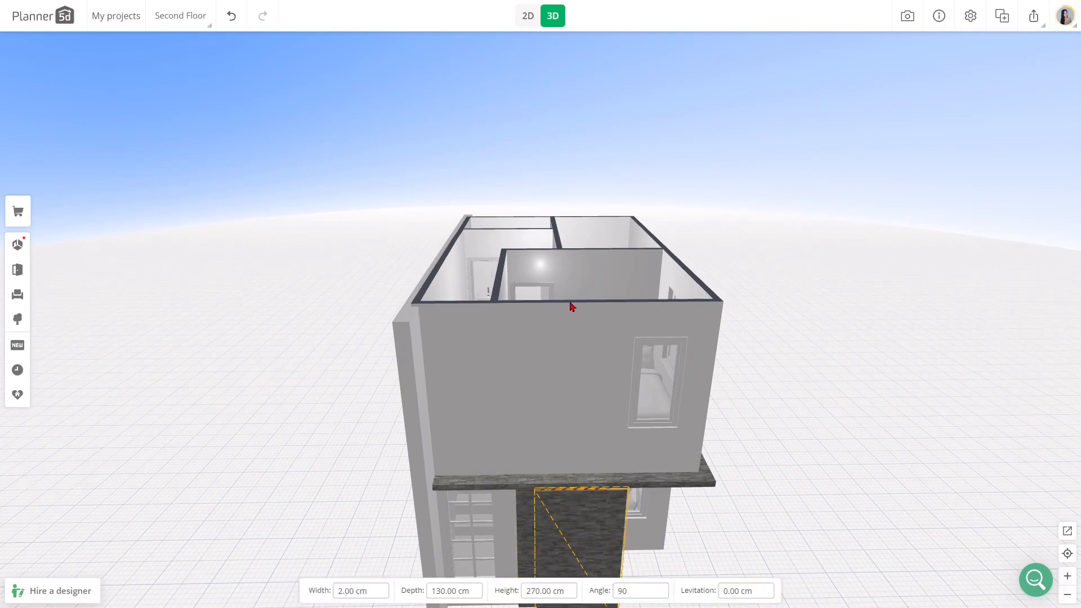
{"action": "key", "text": "ctrl+z"}
{"action": "left_click", "coordinate": [575, 394]}
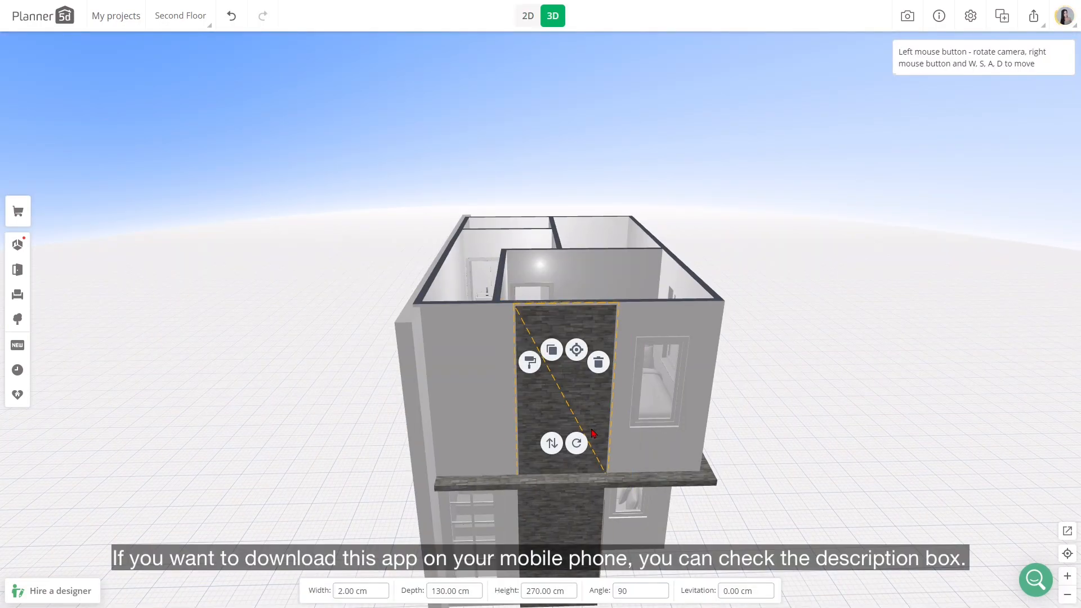
{"action": "left_click_drag", "start_coordinate": [573, 401], "coordinate": [699, 483]}
{"action": "left_click", "coordinate": [514, 454]}
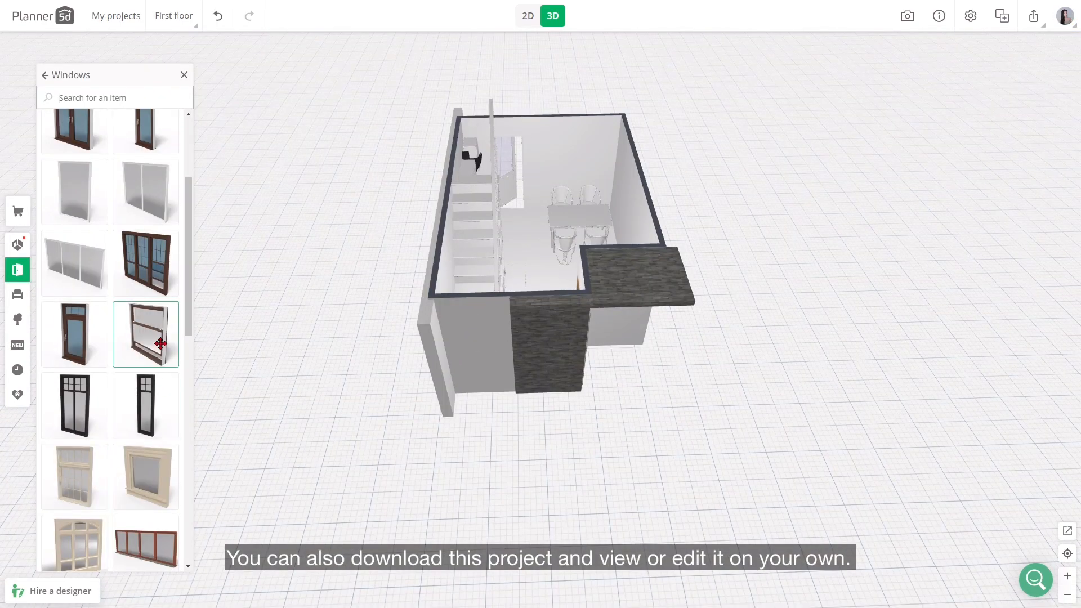
Step: Add a 50 cm wide three-pane window with a black frame to the first floor's front wall, on the stair side of the stone panel
{"action": "left_click_drag", "start_coordinate": [161, 344], "coordinate": [497, 399]}
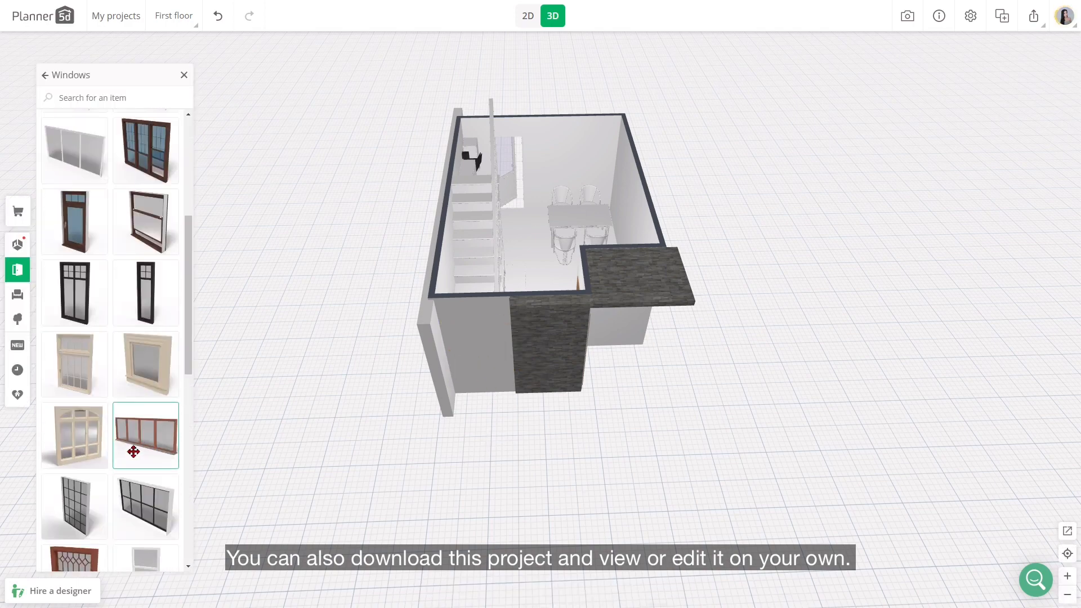
{"action": "scroll", "coordinate": [141, 480], "scroll_direction": "down", "scroll_amount": 3}
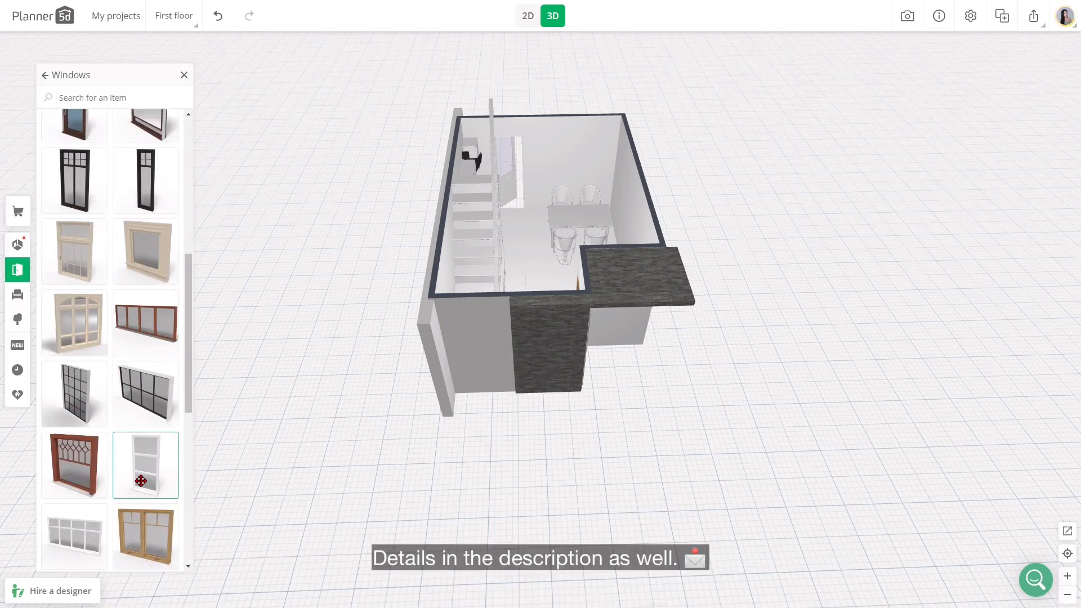
{"action": "left_click_drag", "start_coordinate": [141, 481], "coordinate": [219, 400]}
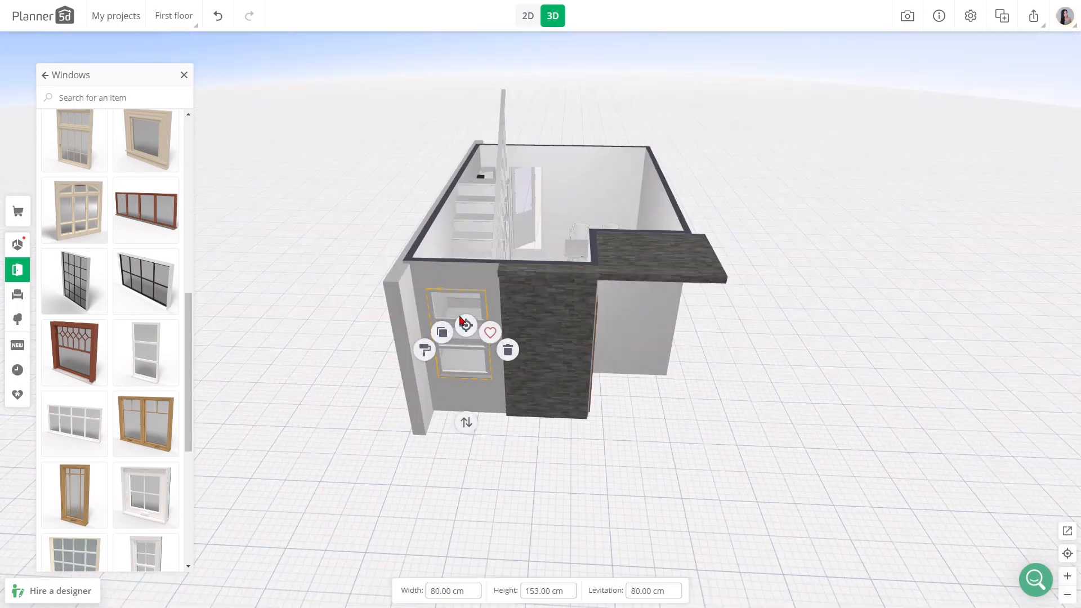
{"action": "left_click", "coordinate": [492, 330]}
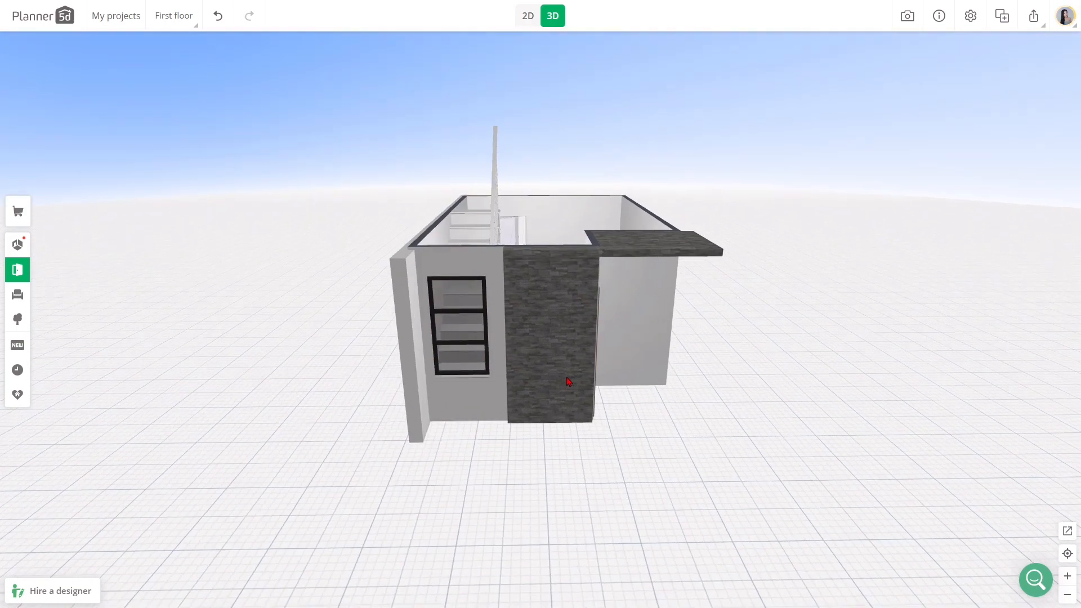
{"action": "left_click", "coordinate": [481, 383]}
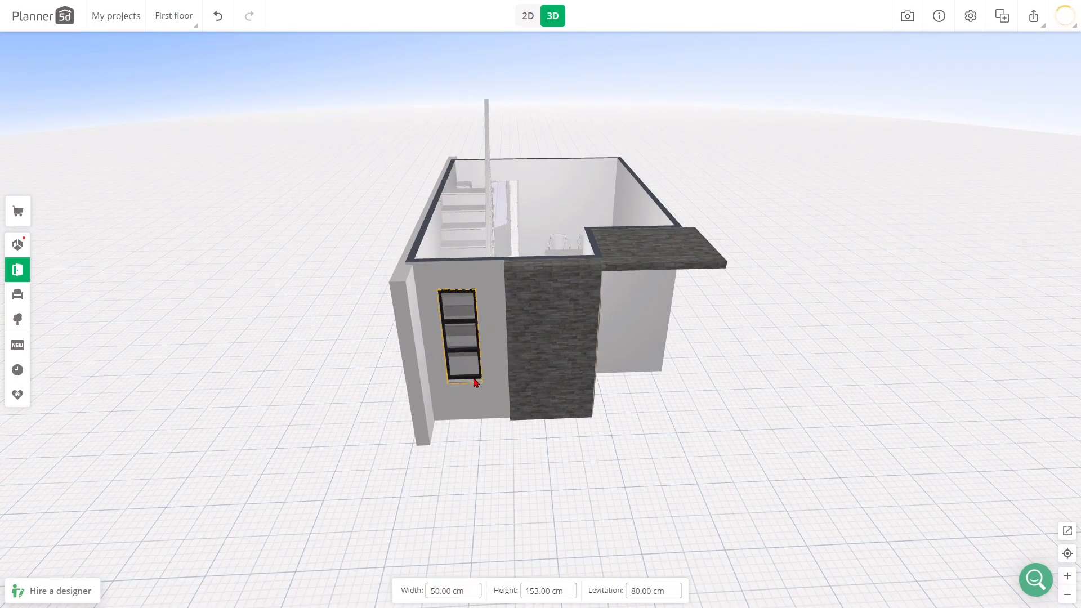
Step: Duplicate the black three-pane window onto the recessed front wall next to the entrance door
{"action": "left_click", "coordinate": [474, 372]}
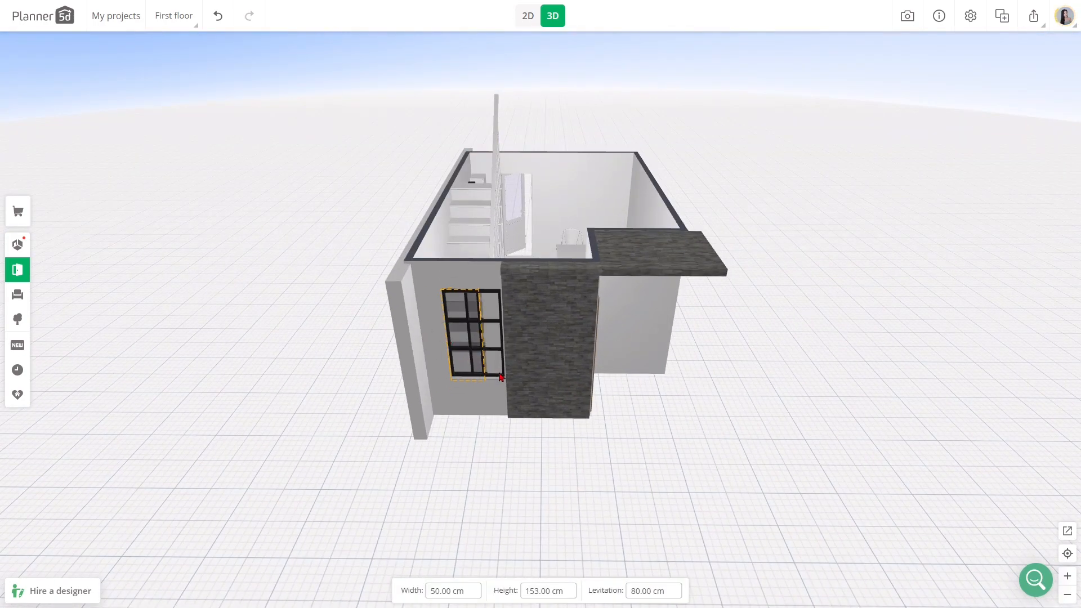
{"action": "left_click_drag", "start_coordinate": [501, 378], "coordinate": [565, 380]}
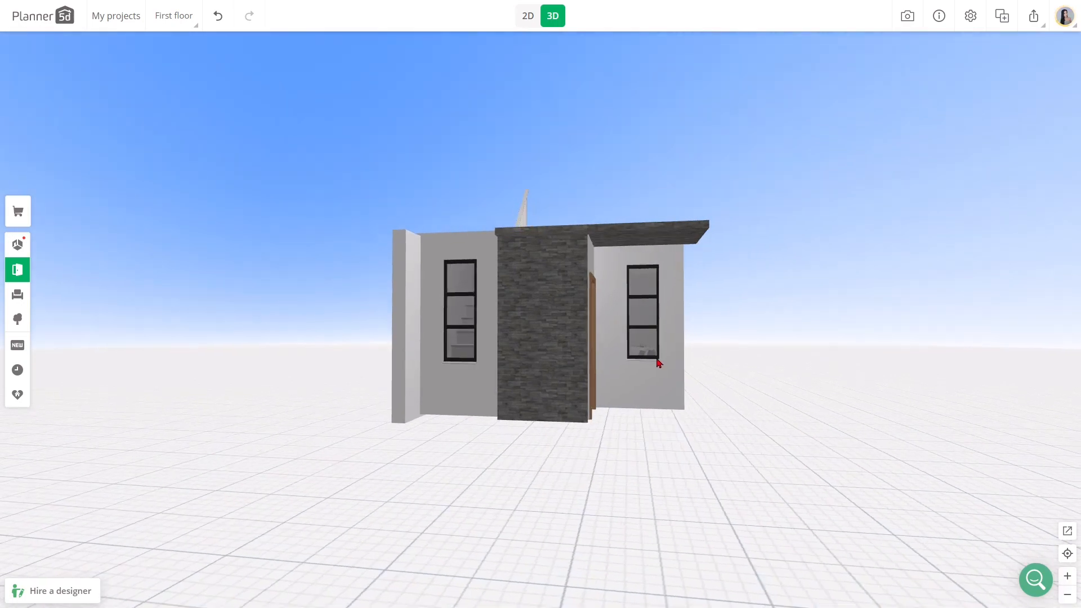
{"action": "left_click", "coordinate": [653, 362]}
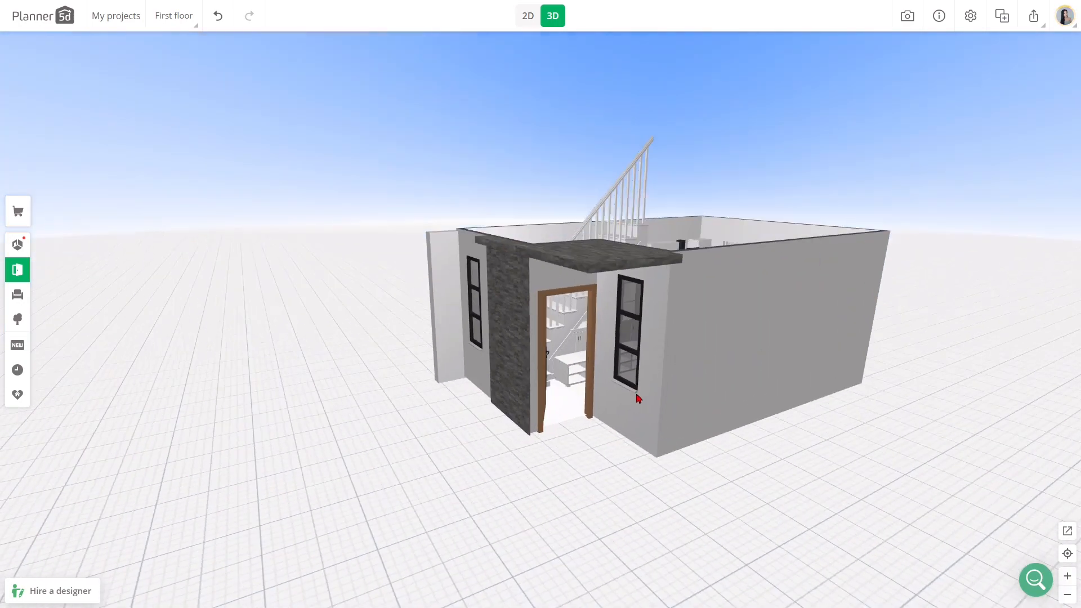
Step: Place copies of the black window side by side as a pair on the first floor's side wall, and one on the rear wall
{"action": "left_click", "coordinate": [626, 380]}
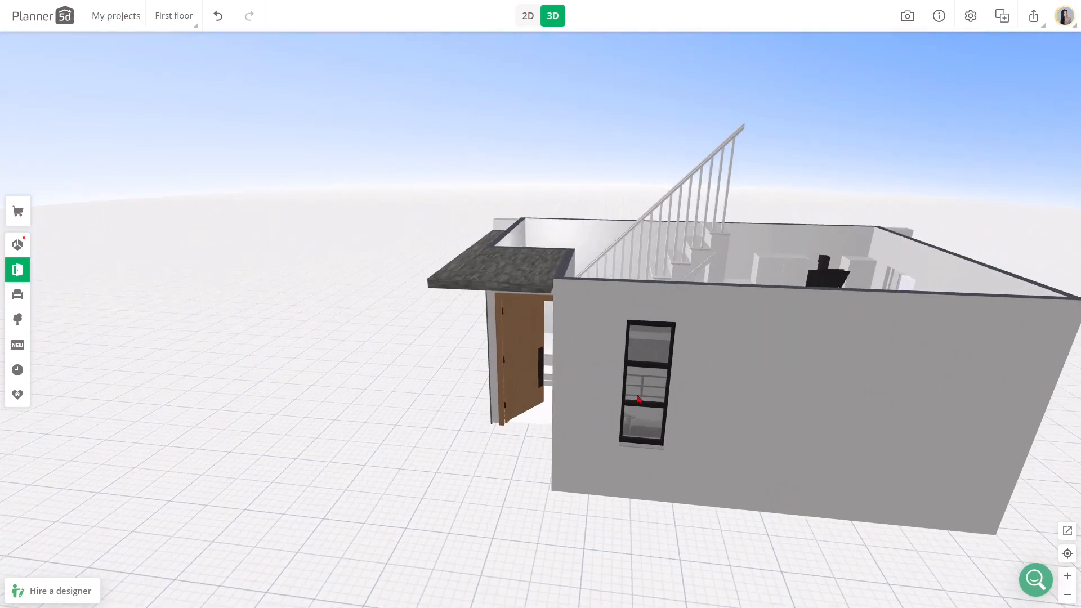
{"action": "left_click_drag", "start_coordinate": [639, 383], "coordinate": [828, 388]}
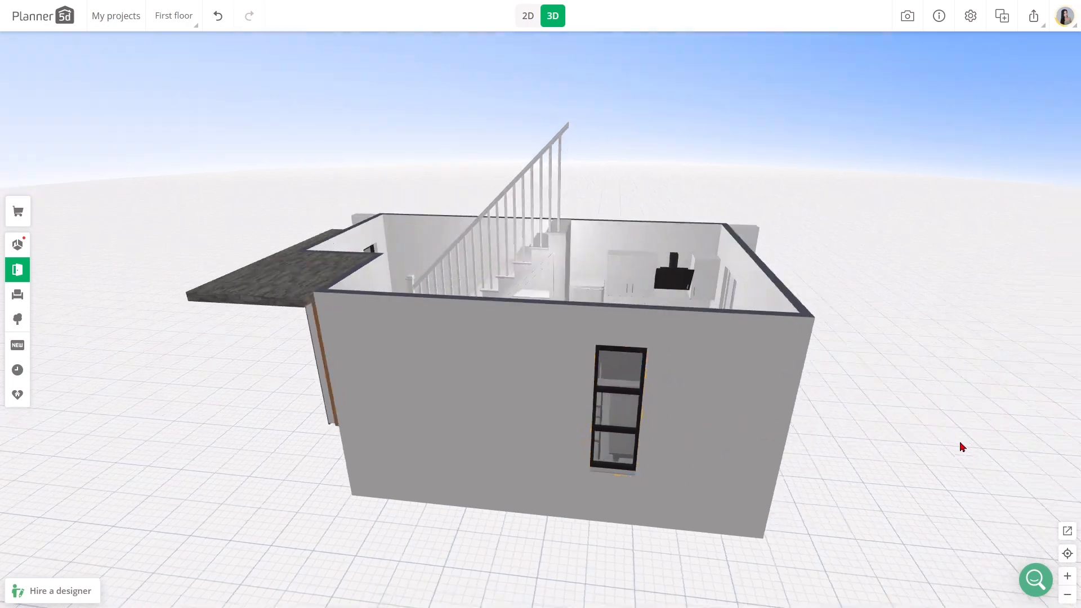
{"action": "left_click_drag", "start_coordinate": [960, 446], "coordinate": [647, 318]}
{"action": "left_click", "coordinate": [710, 395]}
{"action": "left_click", "coordinate": [668, 368]}
{"action": "left_click_drag", "start_coordinate": [704, 345], "coordinate": [753, 338]}
{"action": "scroll", "coordinate": [703, 397], "scroll_direction": "up", "scroll_amount": 5}
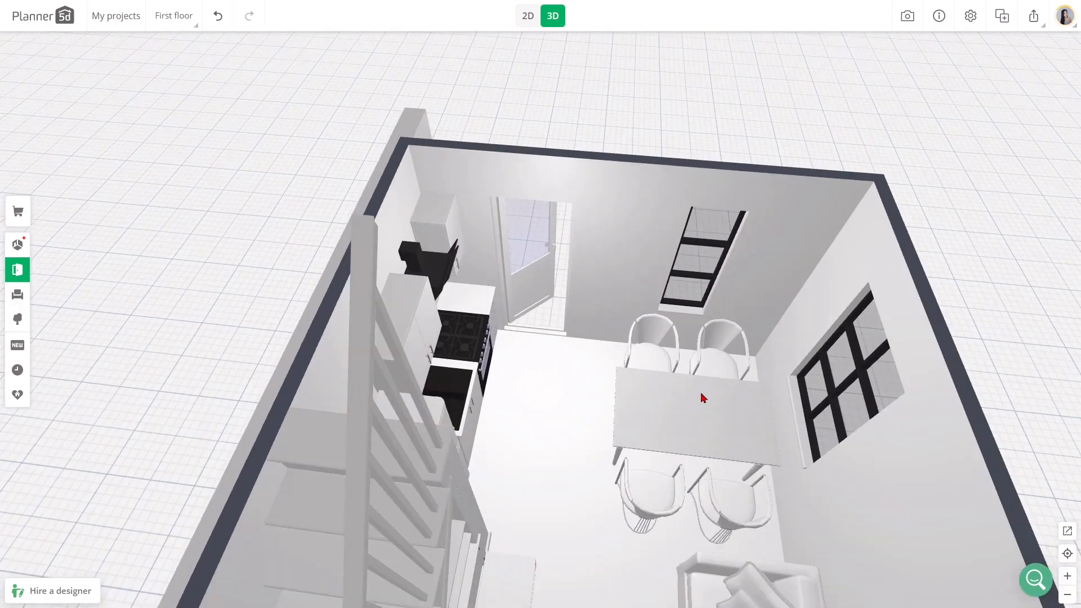
Step: Arrange two black three-pane windows flush side by side in the rear wall behind the dining table
{"action": "scroll", "coordinate": [704, 398], "scroll_direction": "up", "scroll_amount": 3}
{"action": "left_click_drag", "start_coordinate": [704, 398], "coordinate": [646, 362]}
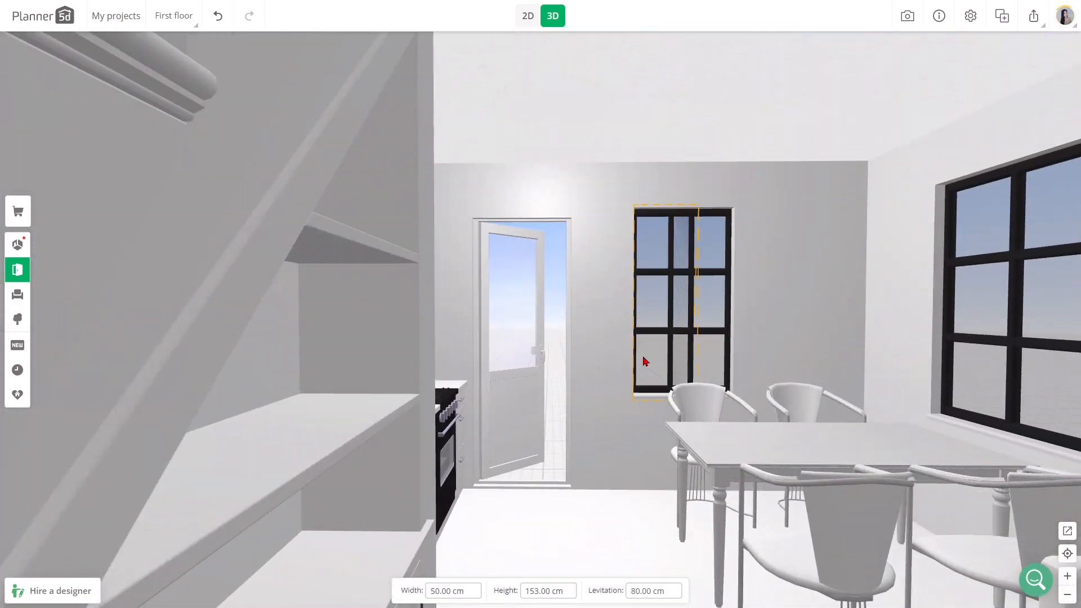
{"action": "left_click", "coordinate": [727, 330]}
{"action": "left_click_drag", "start_coordinate": [727, 331], "coordinate": [767, 328]}
{"action": "left_click", "coordinate": [687, 333]}
{"action": "left_click_drag", "start_coordinate": [687, 333], "coordinate": [707, 332]}
{"action": "left_click_drag", "start_coordinate": [783, 331], "coordinate": [827, 313]}
{"action": "left_click", "coordinate": [647, 338]}
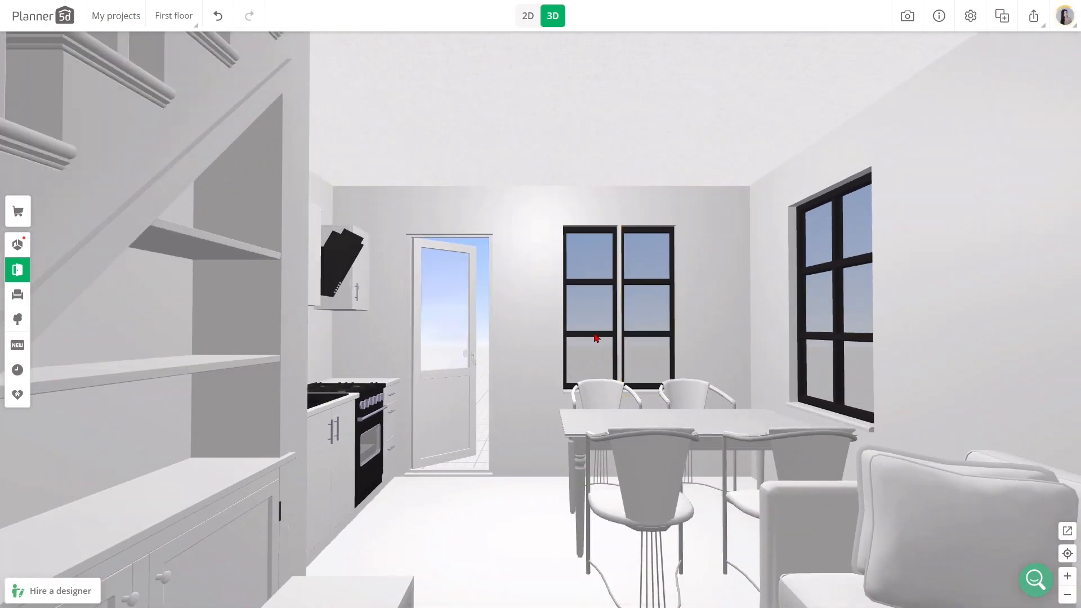
{"action": "left_click", "coordinate": [576, 337]}
{"action": "left_click_drag", "start_coordinate": [577, 338], "coordinate": [770, 336]}
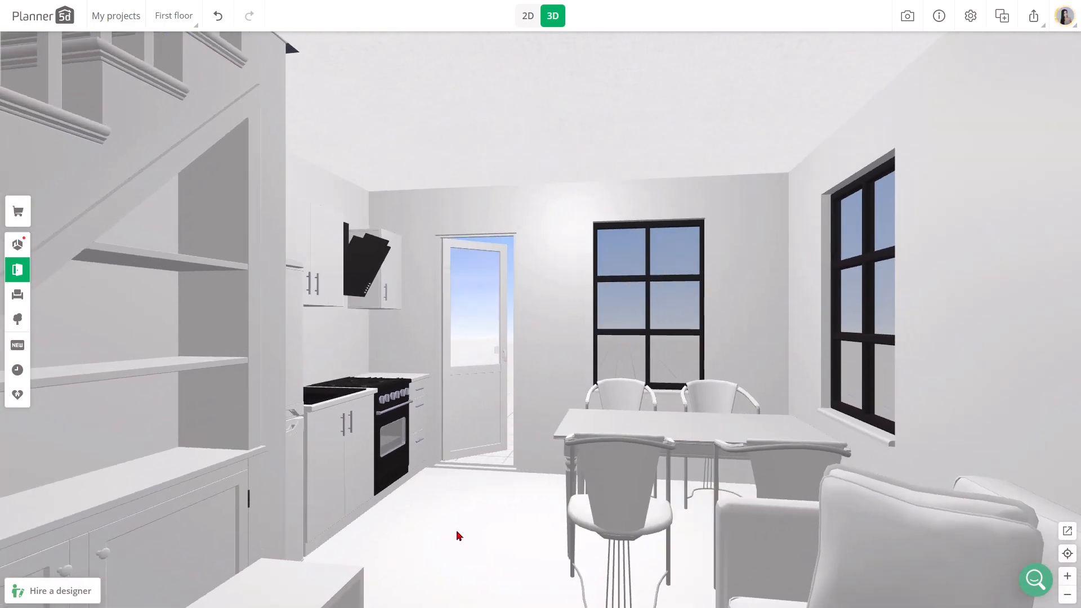
Step: Cover the first floor's kitchen and dining floor with a light wood-strip parquet material
{"action": "left_click", "coordinate": [457, 531]}
{"action": "left_click", "coordinate": [458, 482]}
{"action": "left_click", "coordinate": [85, 155]}
{"action": "left_click", "coordinate": [48, 162]}
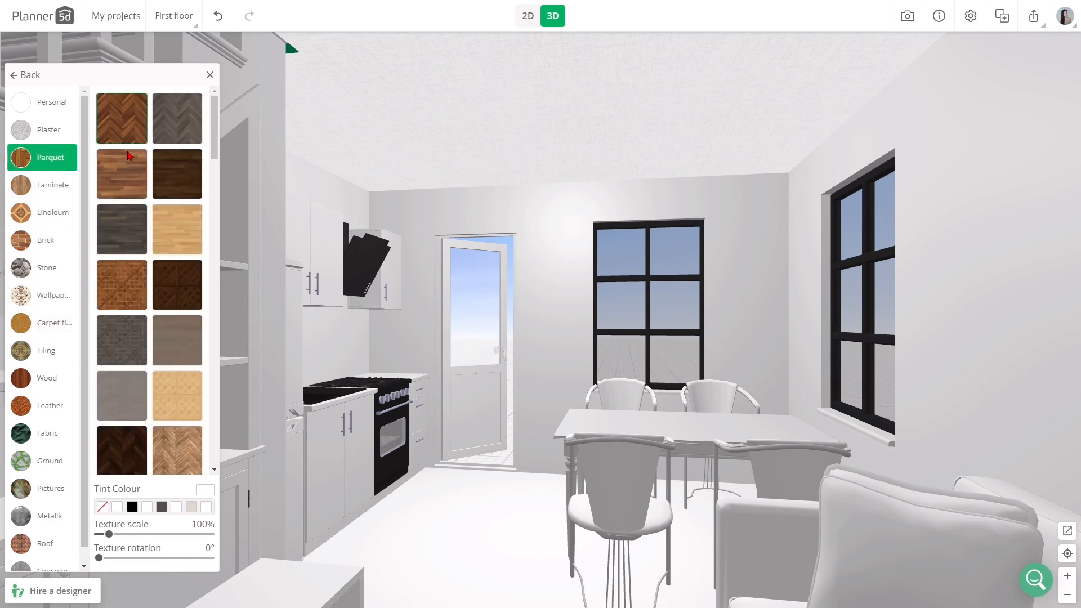
{"action": "left_click", "coordinate": [131, 181]}
{"action": "left_click", "coordinate": [158, 224]}
{"action": "left_click", "coordinate": [122, 118]}
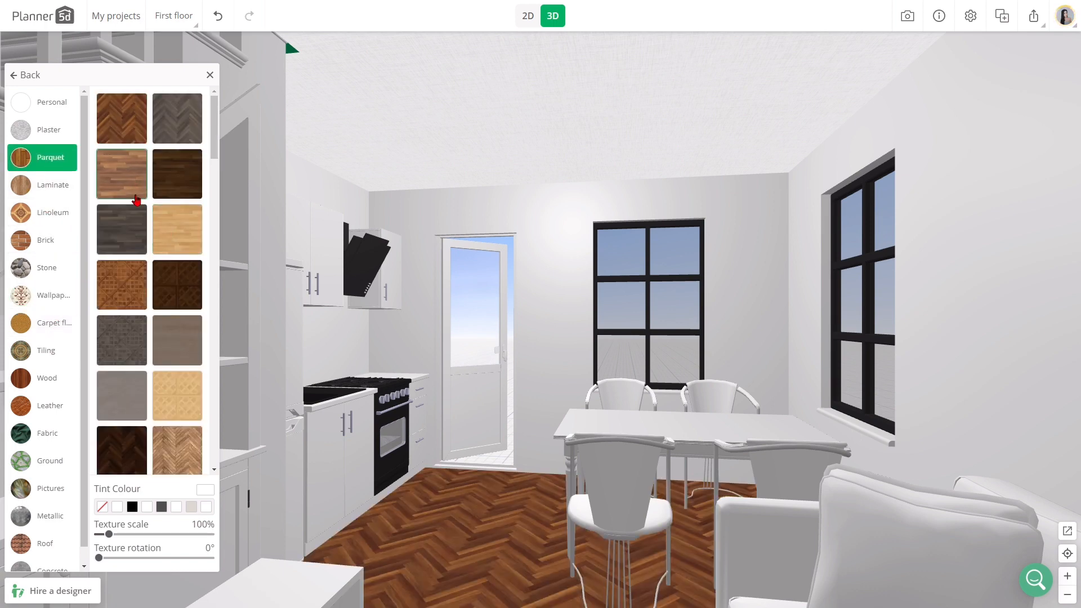
{"action": "scroll", "coordinate": [165, 377], "scroll_direction": "down", "scroll_amount": 5}
{"action": "scroll", "coordinate": [166, 376], "scroll_direction": "down", "scroll_amount": 10}
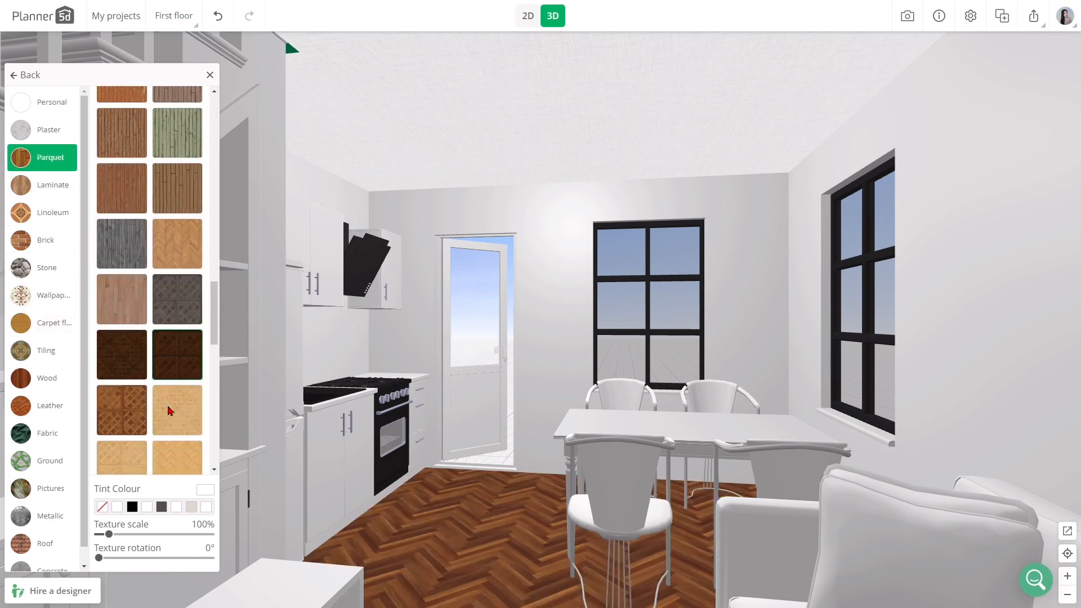
{"action": "left_click", "coordinate": [133, 410]}
{"action": "scroll", "coordinate": [169, 398], "scroll_direction": "down", "scroll_amount": 3}
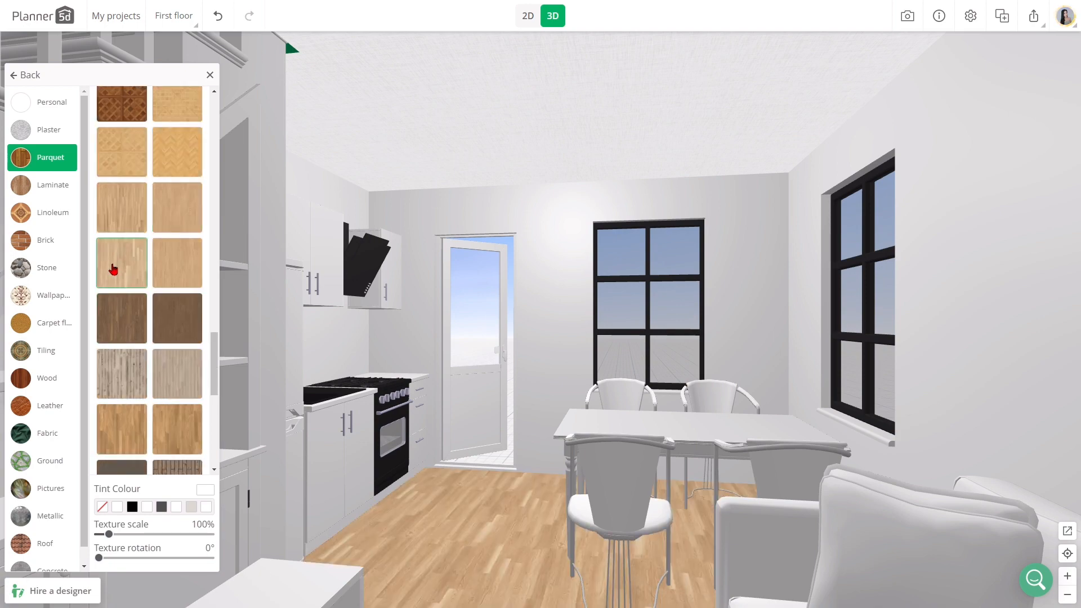
Step: Switch to the second floor and place a copy of the black three-pane window on the front wall between the stone panel and the side-wall corner
{"action": "left_click", "coordinate": [174, 15]}
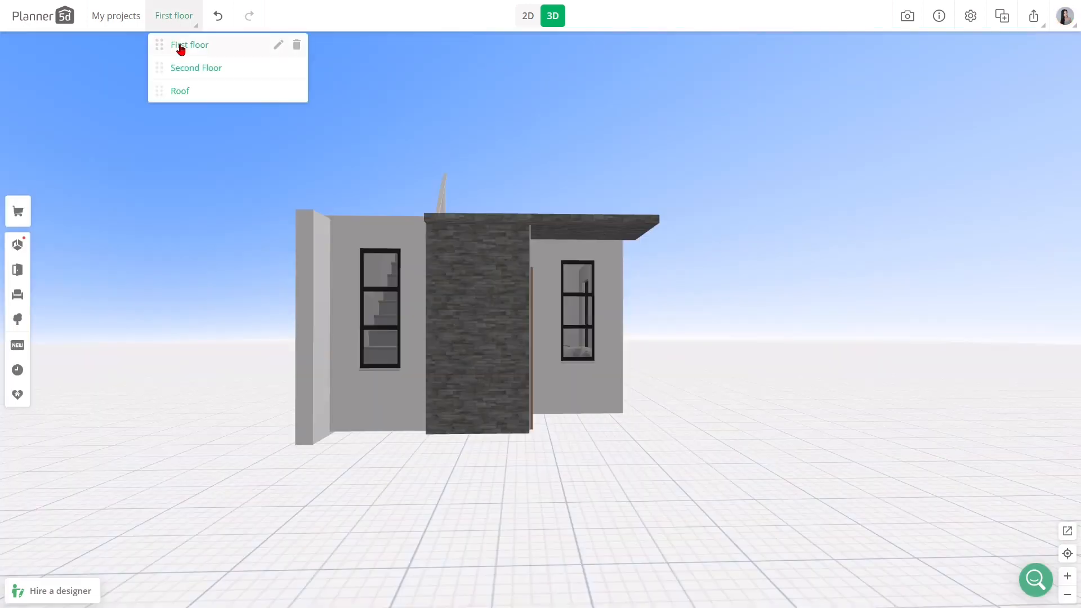
{"action": "left_click", "coordinate": [180, 67]}
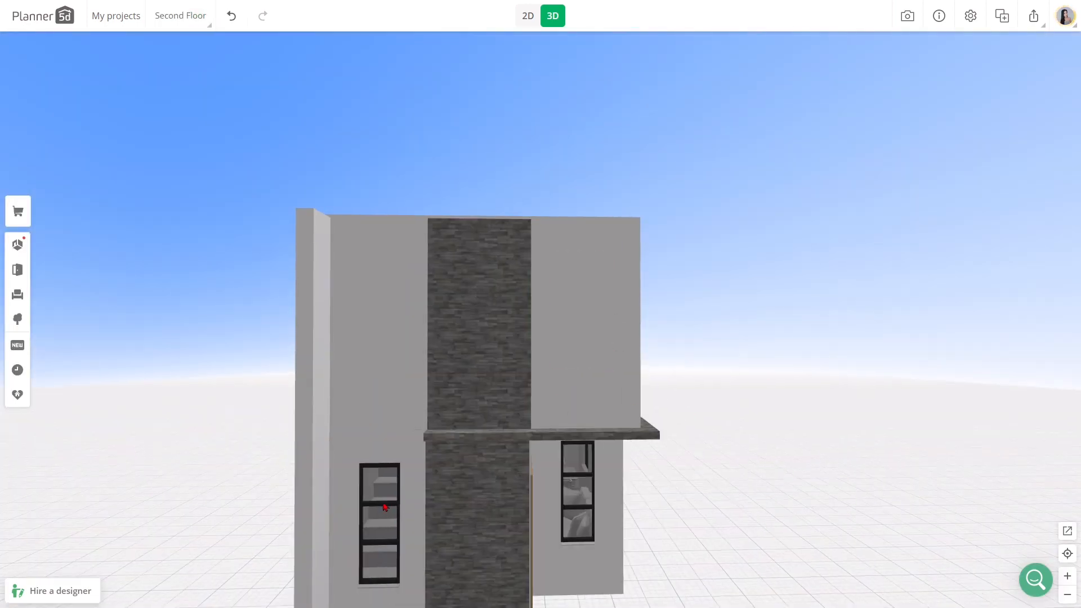
{"action": "left_click", "coordinate": [385, 506]}
{"action": "left_click", "coordinate": [340, 507]}
{"action": "left_click_drag", "start_coordinate": [406, 344], "coordinate": [560, 362]}
{"action": "left_click_drag", "start_coordinate": [727, 349], "coordinate": [540, 400]}
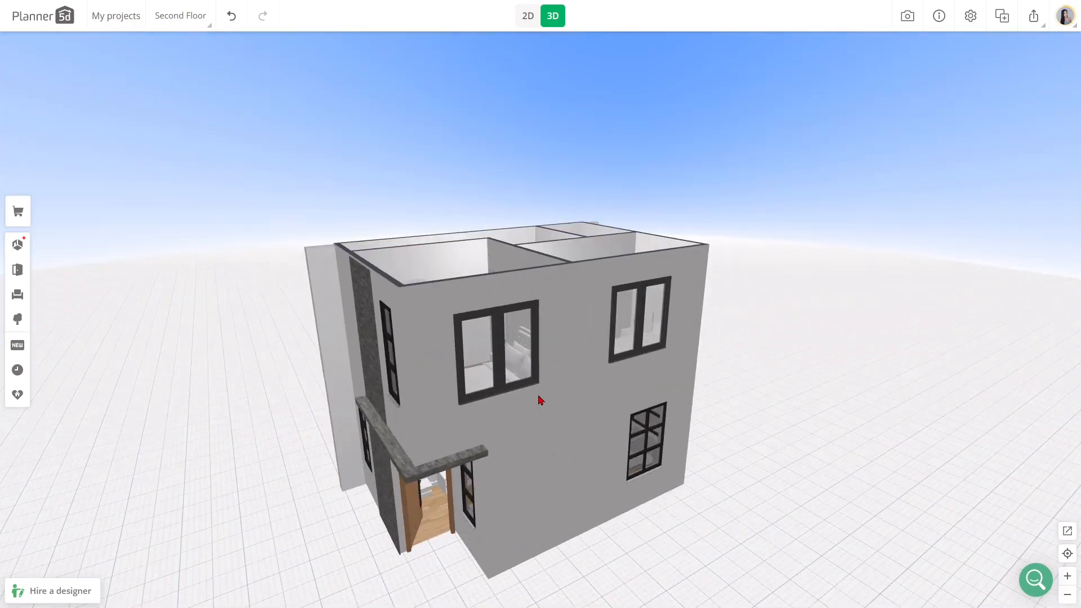
Step: Replace the front bedroom's wide side window with two adjoining copies of the 50 cm black three-pane window
{"action": "left_click", "coordinate": [501, 375]}
{"action": "key", "text": "Delete"}
{"action": "left_click", "coordinate": [393, 365]}
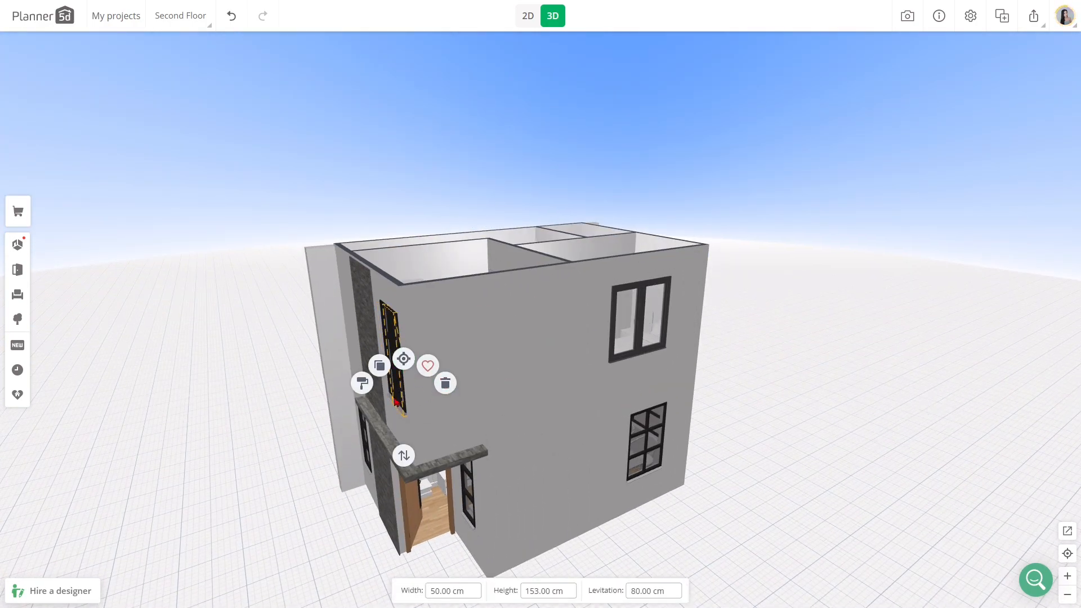
{"action": "left_click_drag", "start_coordinate": [396, 402], "coordinate": [472, 383]}
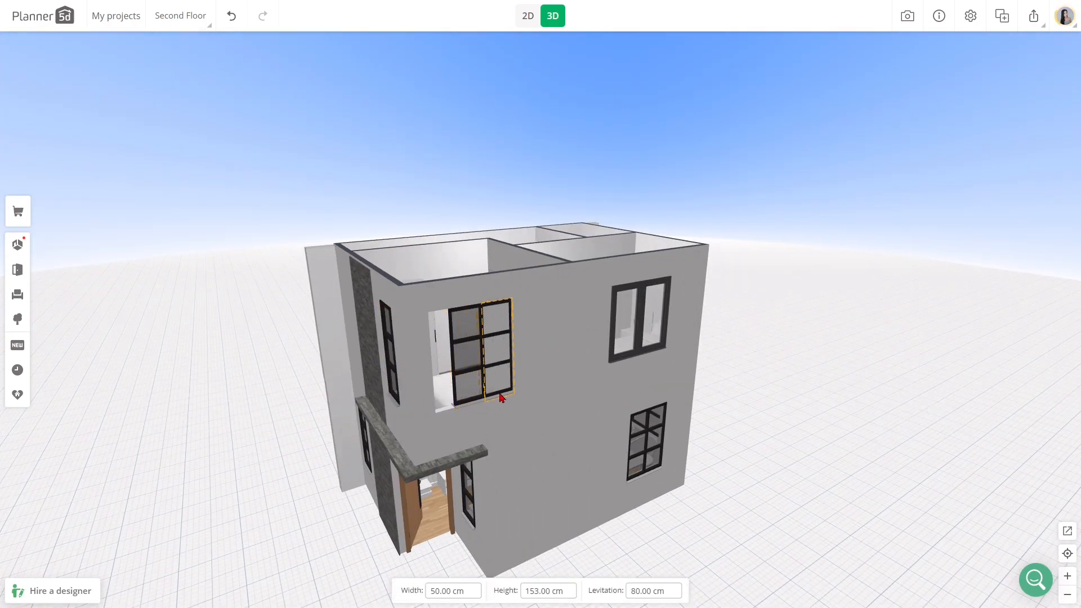
Step: Replace the rear bedroom's side window with a copy of the 50 cm black three-pane window
{"action": "left_click_drag", "start_coordinate": [612, 388], "coordinate": [544, 438]}
{"action": "left_click", "coordinate": [628, 369]}
{"action": "left_click", "coordinate": [656, 365]}
{"action": "left_click", "coordinate": [447, 365]}
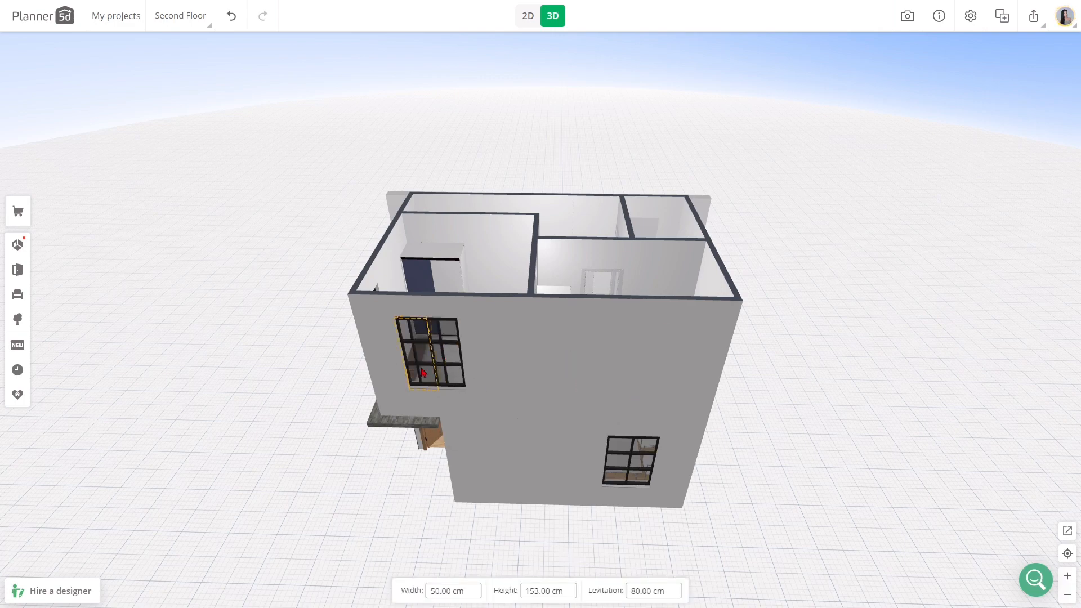
{"action": "left_click_drag", "start_coordinate": [445, 384], "coordinate": [635, 392]}
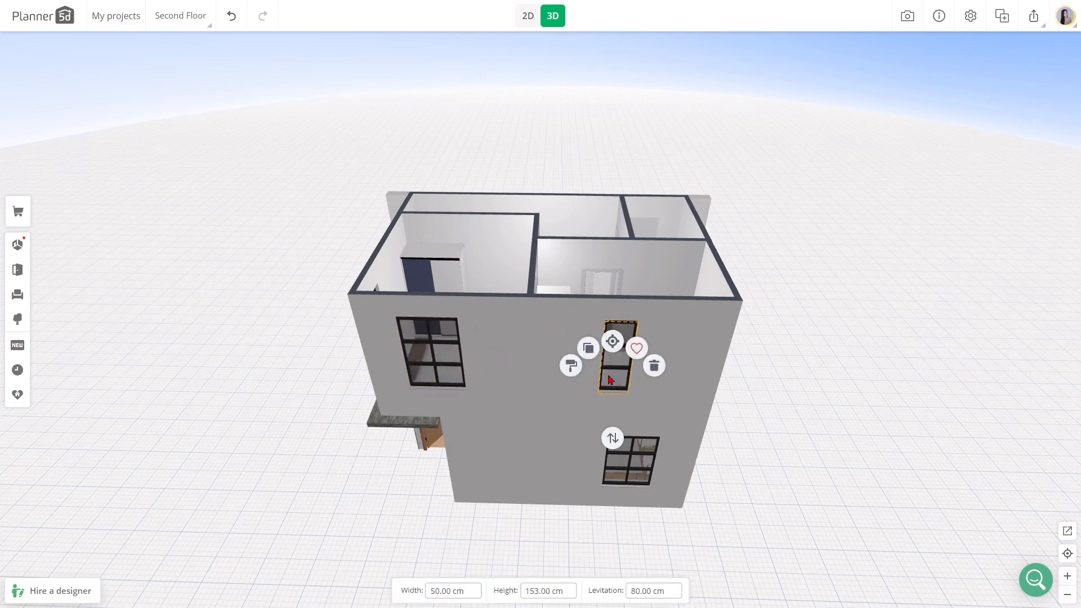
Step: Place a small white window, 64 × 64 cm at a levitation of 153 cm, on the second-floor bathroom's outer wall above the toilet
{"action": "left_click_drag", "start_coordinate": [541, 406], "coordinate": [572, 454]}
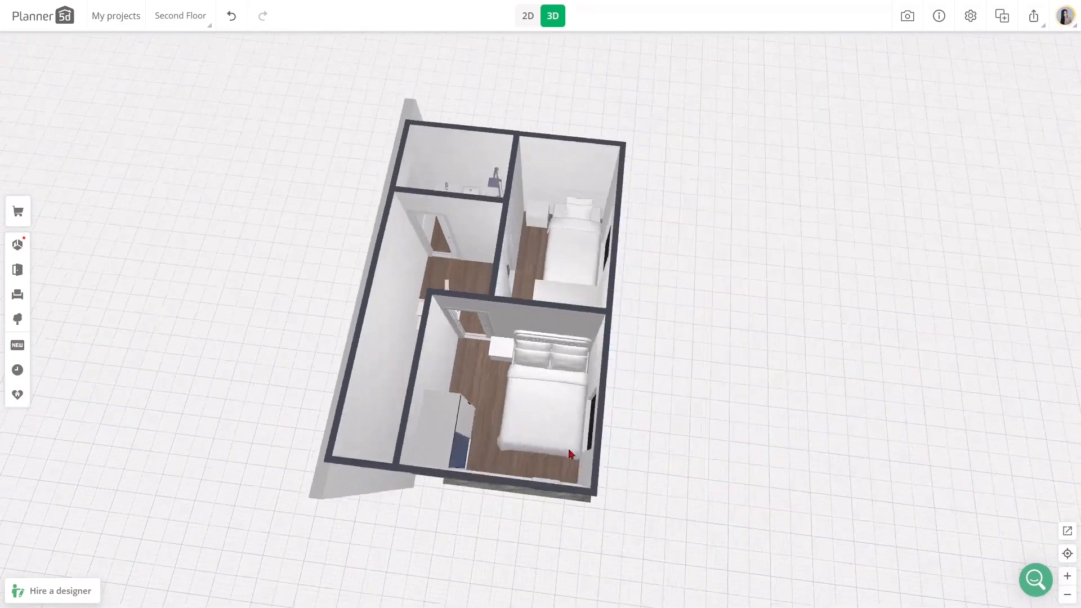
{"action": "scroll", "coordinate": [572, 372], "scroll_direction": "up", "scroll_amount": 4}
{"action": "right_click_drag", "start_coordinate": [572, 372], "coordinate": [648, 507]}
{"action": "scroll", "coordinate": [564, 366], "scroll_direction": "up", "scroll_amount": 5}
{"action": "left_click", "coordinate": [18, 270]}
{"action": "left_click", "coordinate": [93, 129]}
{"action": "scroll", "coordinate": [130, 439], "scroll_direction": "down", "scroll_amount": 6}
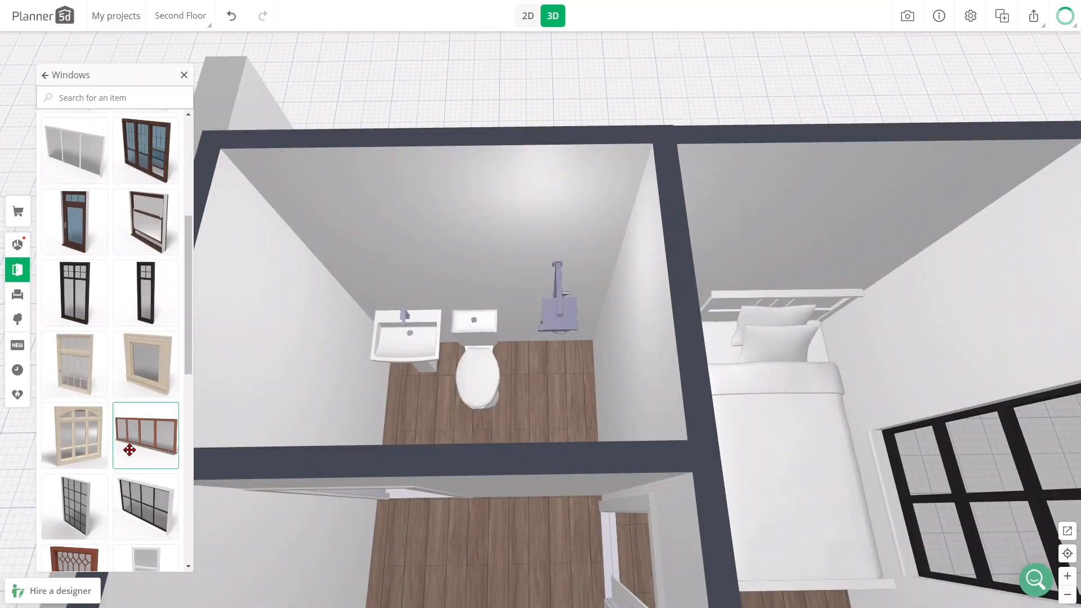
{"action": "left_click_drag", "start_coordinate": [133, 449], "coordinate": [491, 361]}
{"action": "left_click_drag", "start_coordinate": [510, 363], "coordinate": [502, 332]}
{"action": "left_click", "coordinate": [480, 273]}
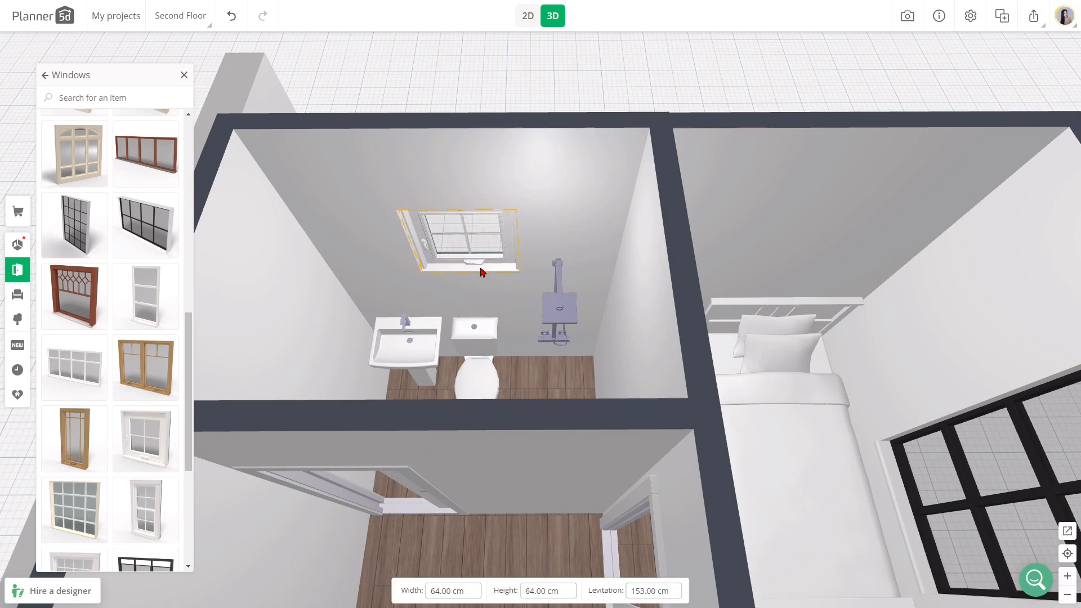
{"action": "left_click", "coordinate": [428, 248]}
Step: Apply a brown wood material to the staircase treads
{"action": "left_click_drag", "start_coordinate": [29, 171], "coordinate": [485, 479]}
{"action": "left_click", "coordinate": [531, 362]}
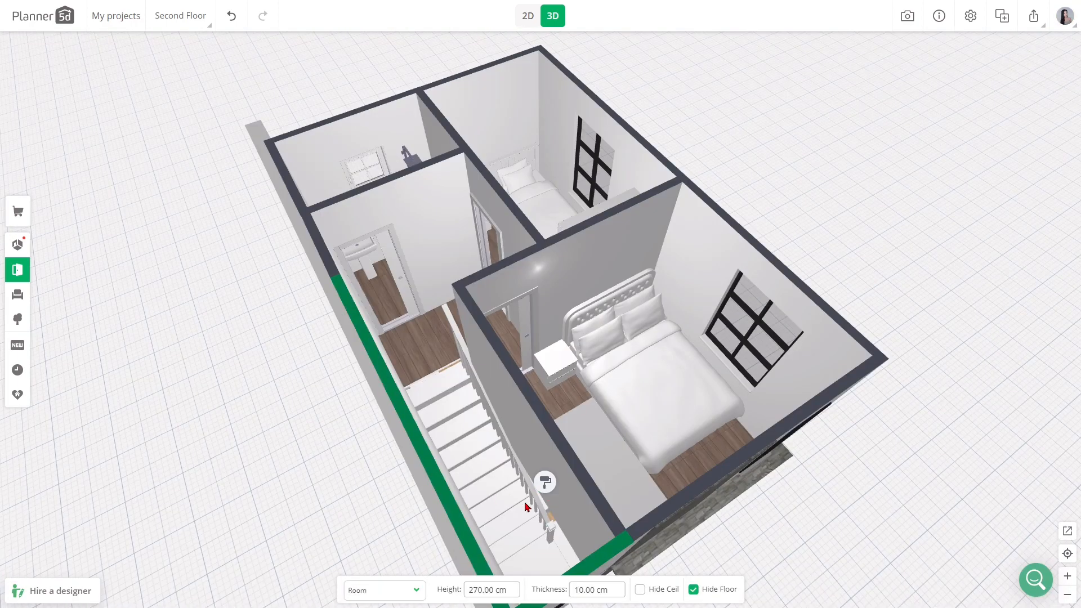
{"action": "left_click", "coordinate": [527, 506]}
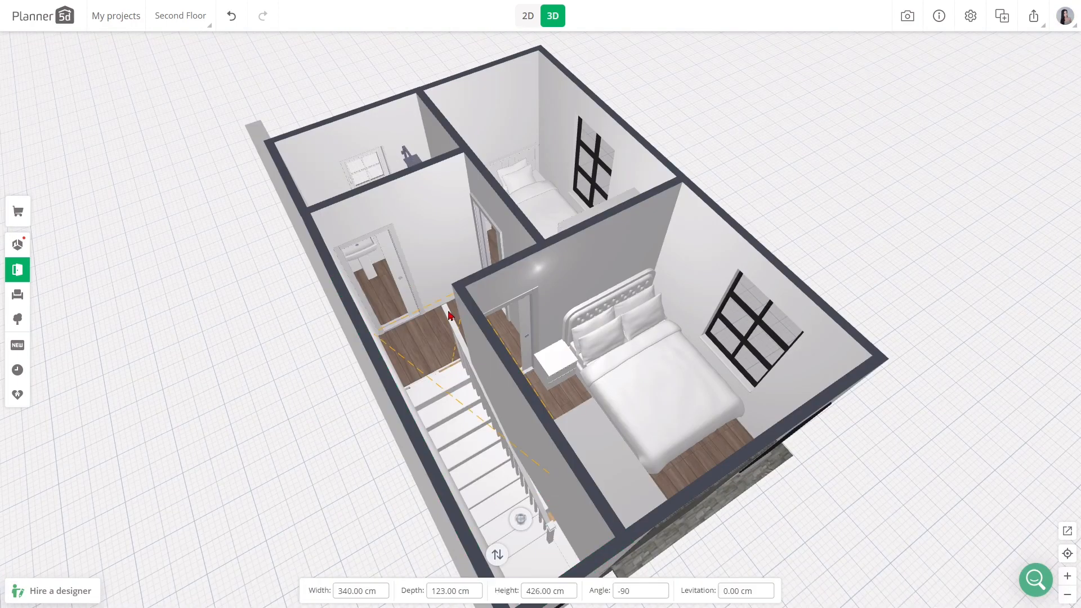
{"action": "left_click", "coordinate": [520, 517]}
{"action": "left_click", "coordinate": [150, 110]}
{"action": "left_click", "coordinate": [37, 187]}
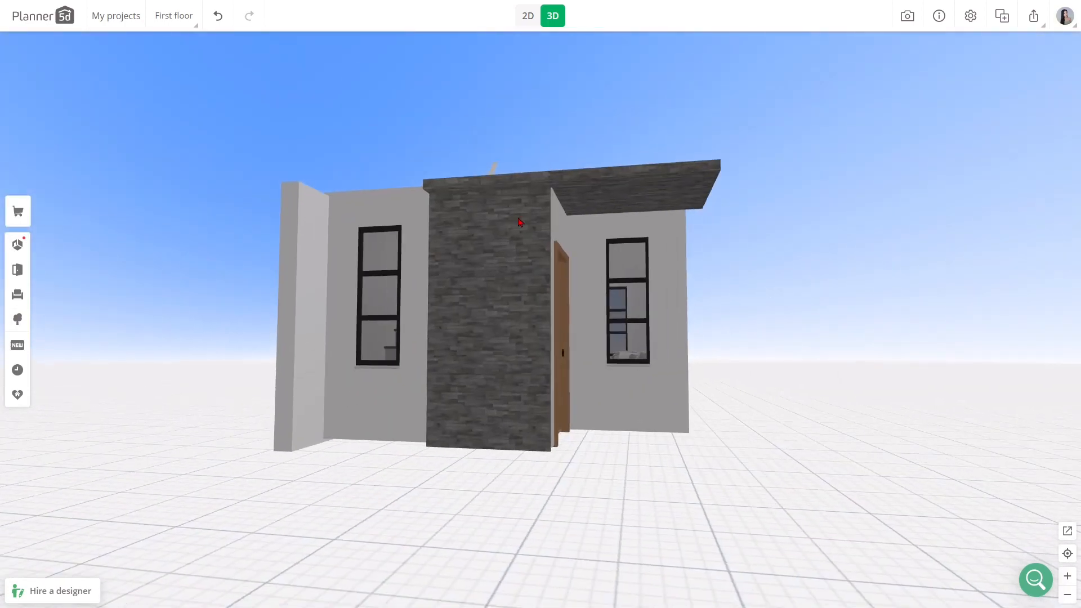
Step: Check the house exterior from the Roof level and return to the Second Floor
{"action": "left_click", "coordinate": [174, 15]}
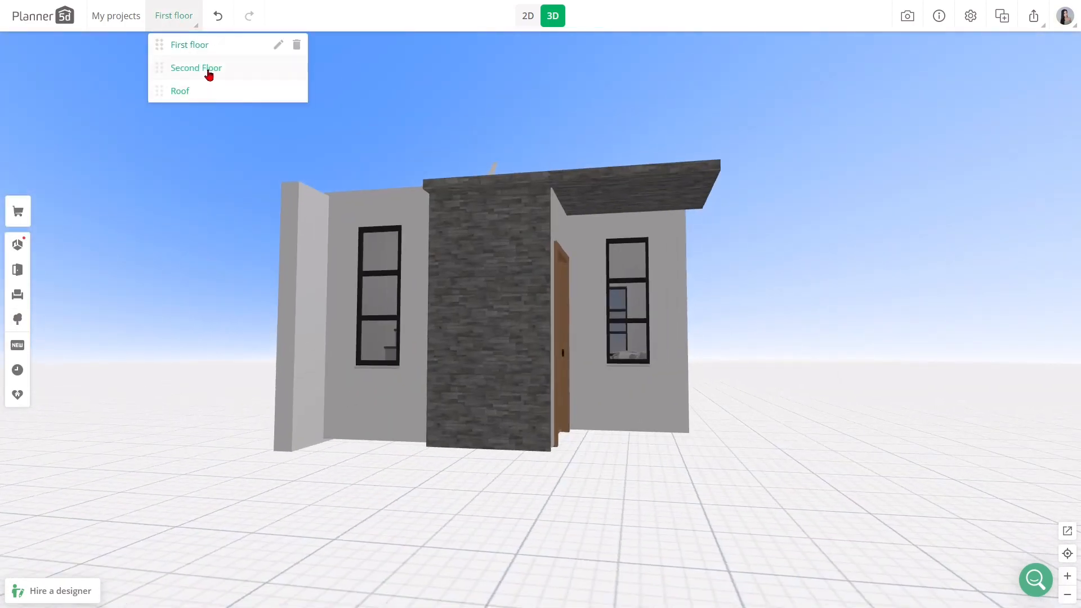
{"action": "left_click", "coordinate": [206, 91]}
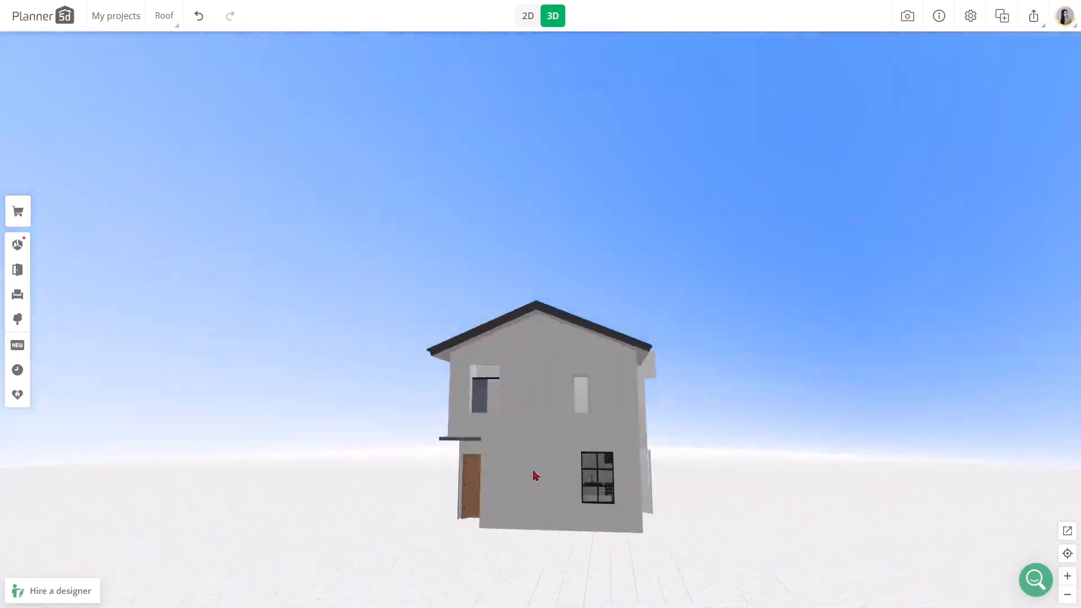
{"action": "left_click", "coordinate": [163, 15]}
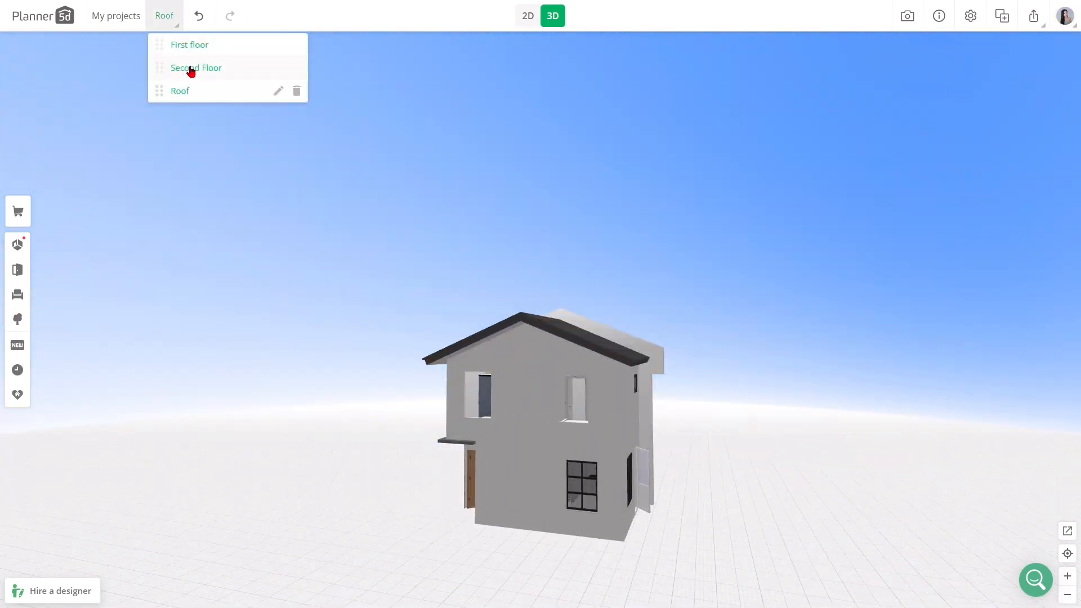
{"action": "left_click", "coordinate": [191, 68]}
Step: Pair the rear bedroom's side window with an adjoining 50 cm copy and reposition the front bedroom's window pair along the same wall
{"action": "left_click", "coordinate": [661, 387]}
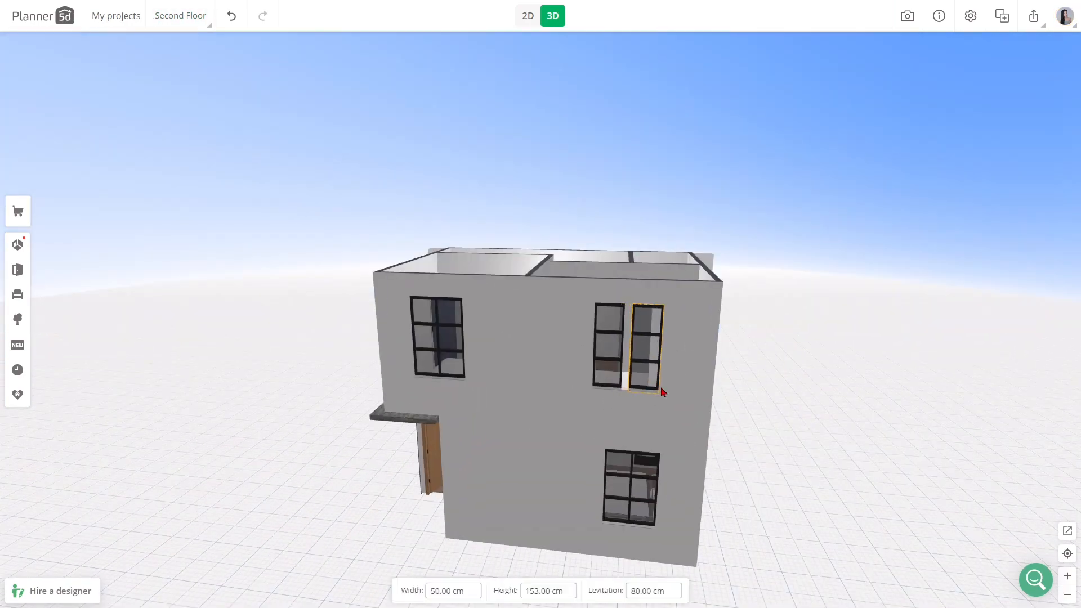
{"action": "left_click_drag", "start_coordinate": [683, 410], "coordinate": [626, 521]}
{"action": "left_click", "coordinate": [501, 422]}
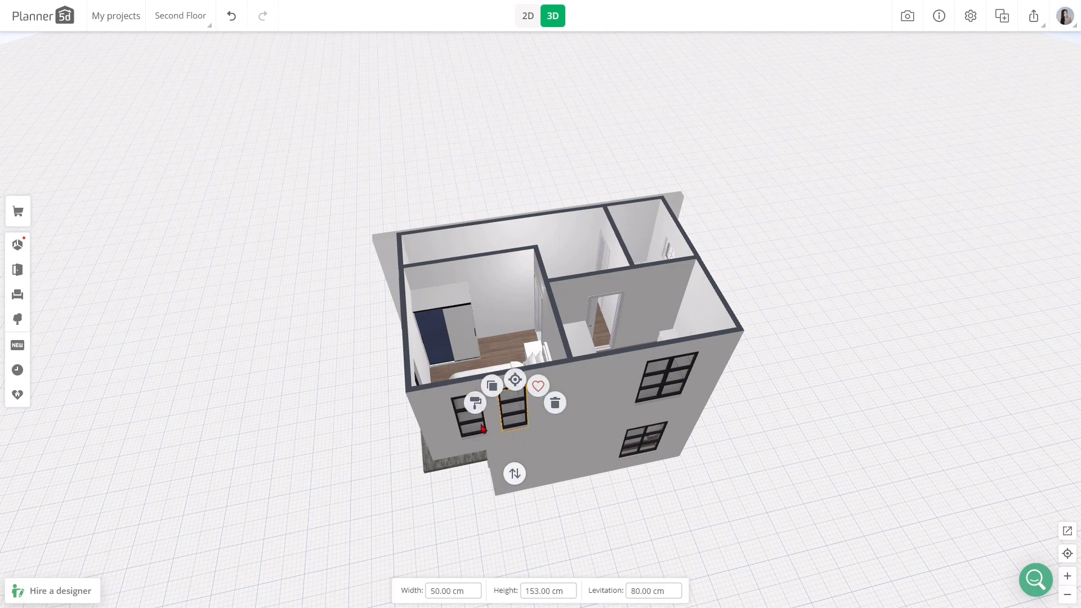
{"action": "left_click_drag", "start_coordinate": [491, 430], "coordinate": [606, 430]}
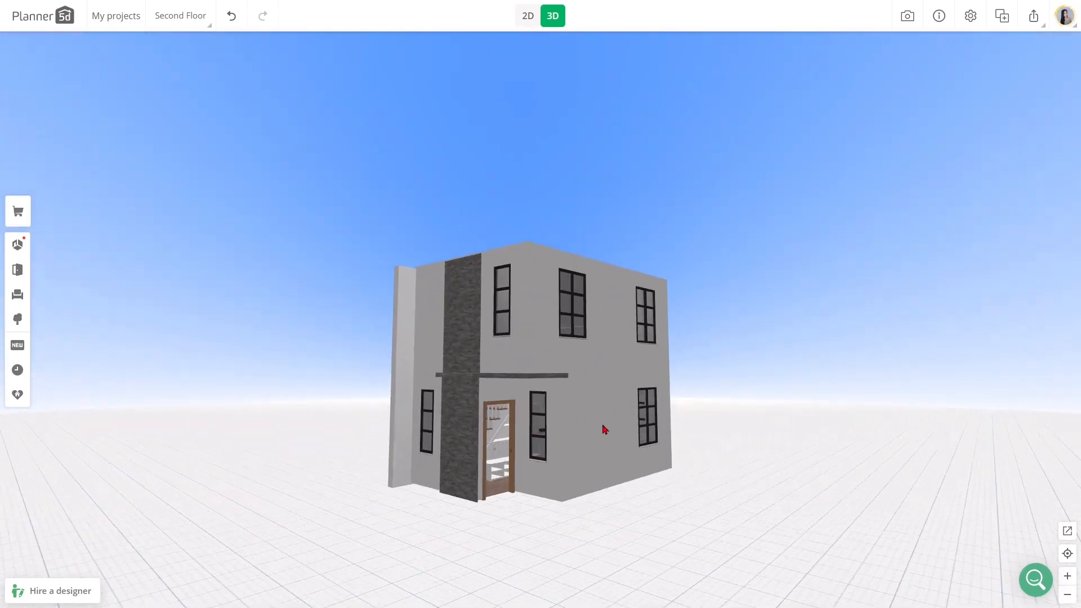
Step: Cover all faces of both entrance canopy slabs with a plain dark grey wallpaper material instead of stone
{"action": "left_click", "coordinate": [553, 387]}
{"action": "left_click", "coordinate": [482, 348]}
{"action": "left_click", "coordinate": [88, 413]}
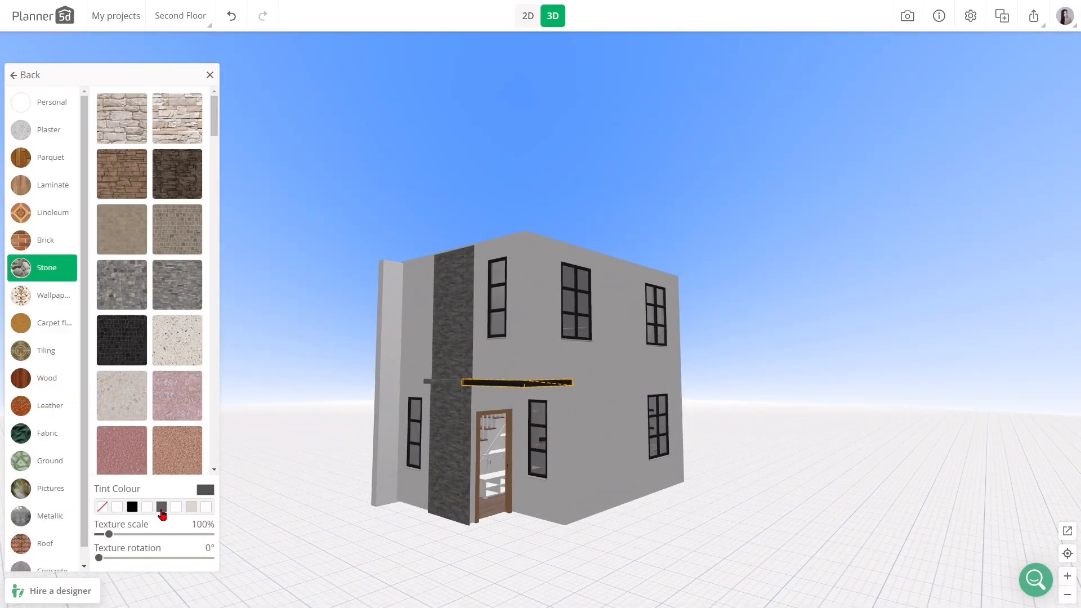
{"action": "left_click", "coordinate": [45, 295]}
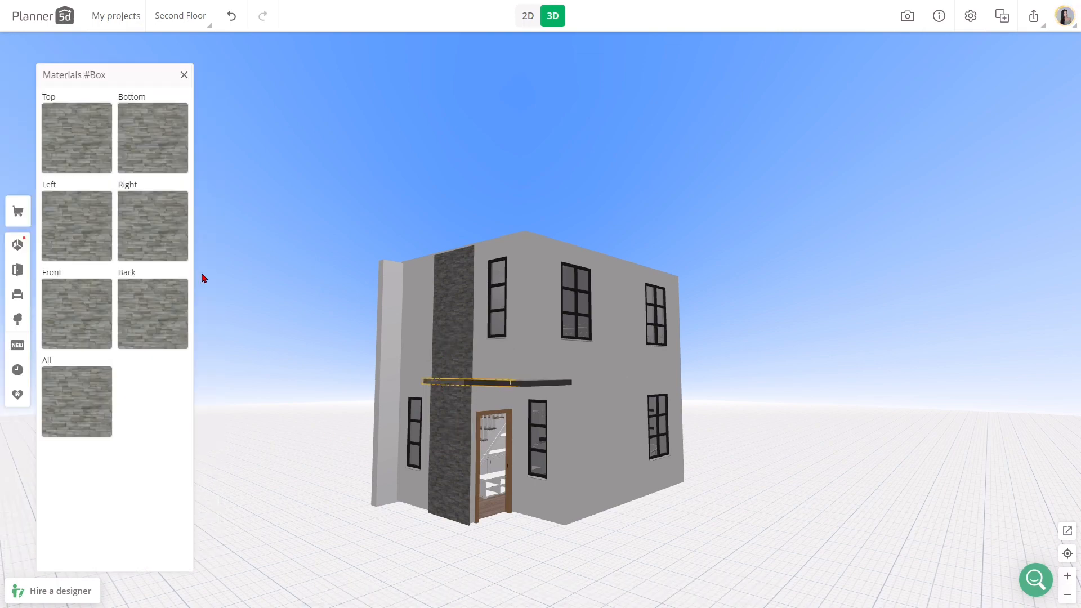
{"action": "left_click", "coordinate": [79, 414]}
{"action": "left_click", "coordinate": [45, 295]}
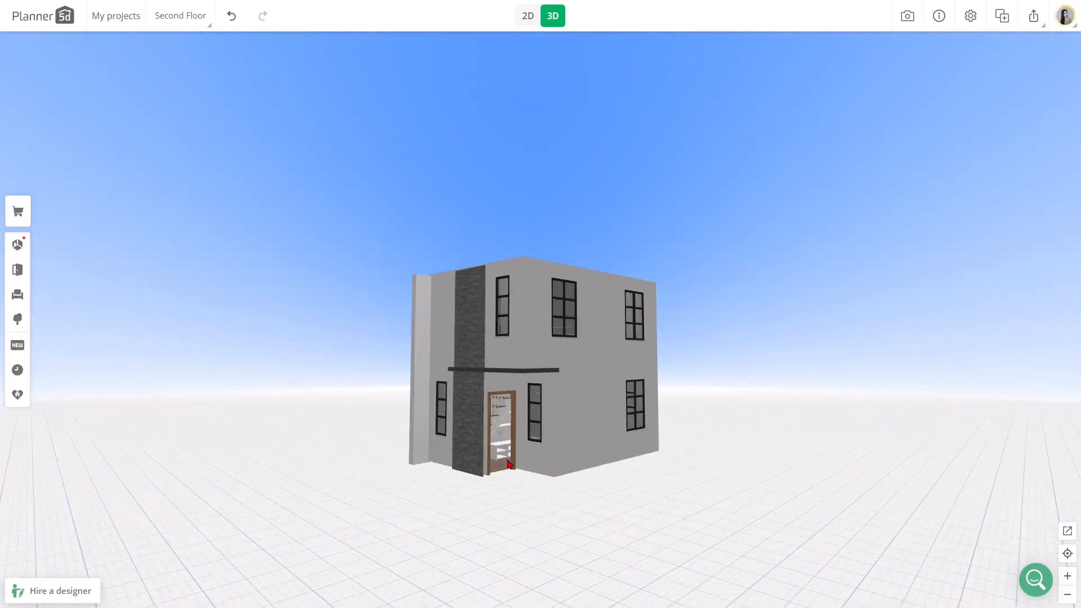
Step: Change the front door's wood to a dark finish and remove the first-floor three-pane window between the stone panel and the projecting side wall
{"action": "left_click", "coordinate": [497, 450]}
{"action": "left_click", "coordinate": [455, 483]}
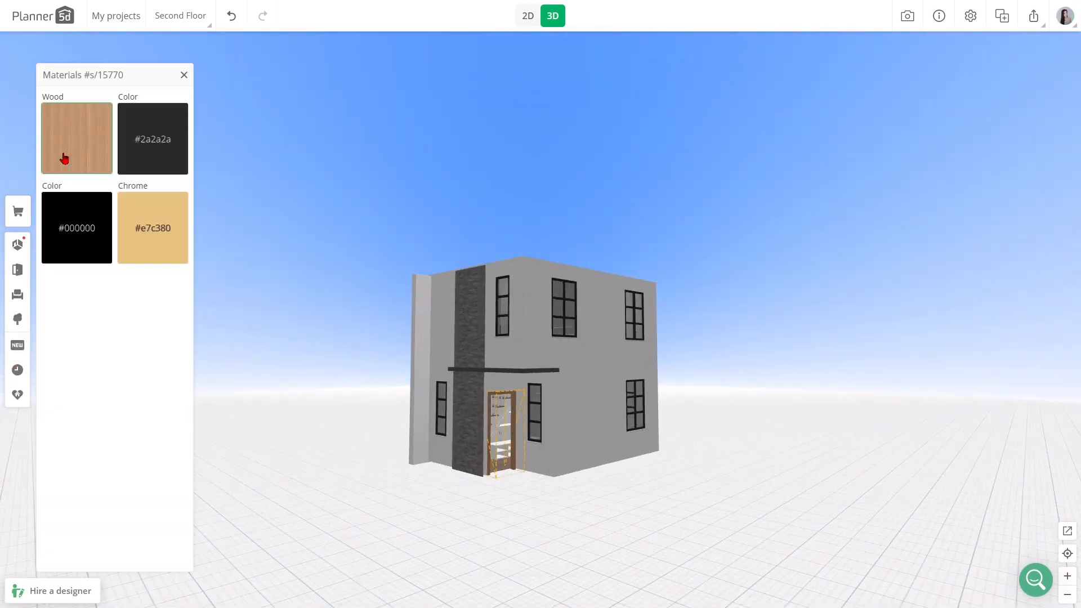
{"action": "left_click", "coordinate": [63, 159]}
{"action": "scroll", "coordinate": [165, 431], "scroll_direction": "down", "scroll_amount": 10}
{"action": "scroll", "coordinate": [164, 431], "scroll_direction": "down", "scroll_amount": 10}
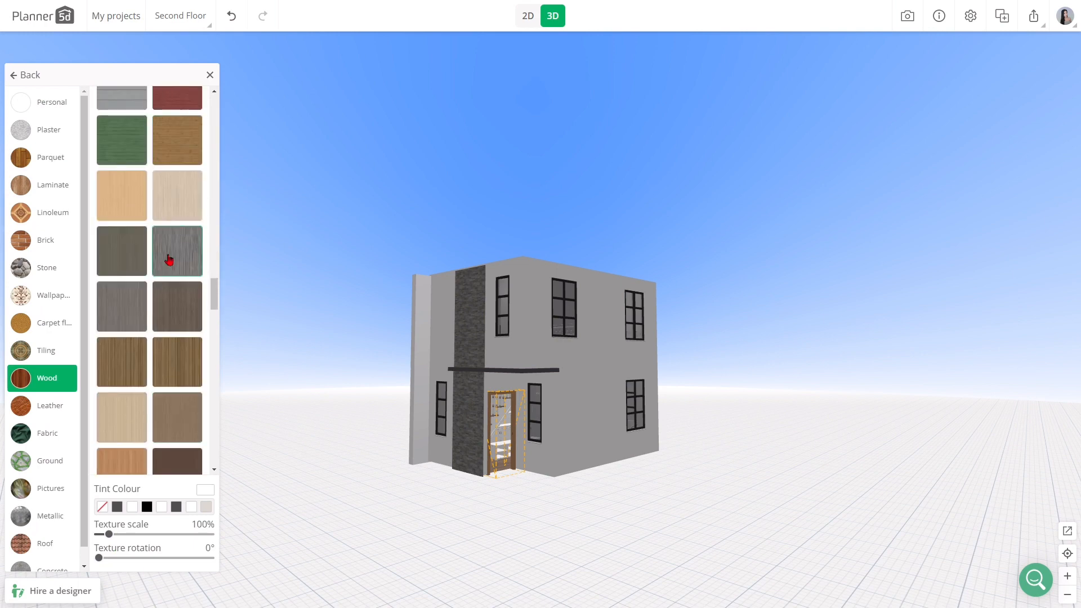
{"action": "scroll", "coordinate": [166, 382], "scroll_direction": "down", "scroll_amount": 5}
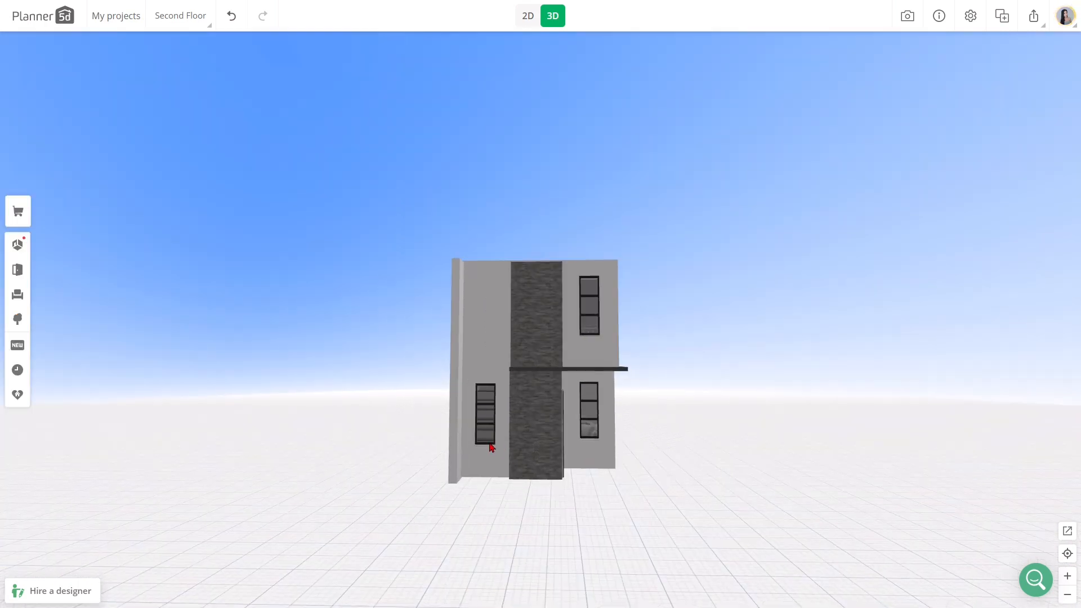
{"action": "left_click", "coordinate": [489, 439]}
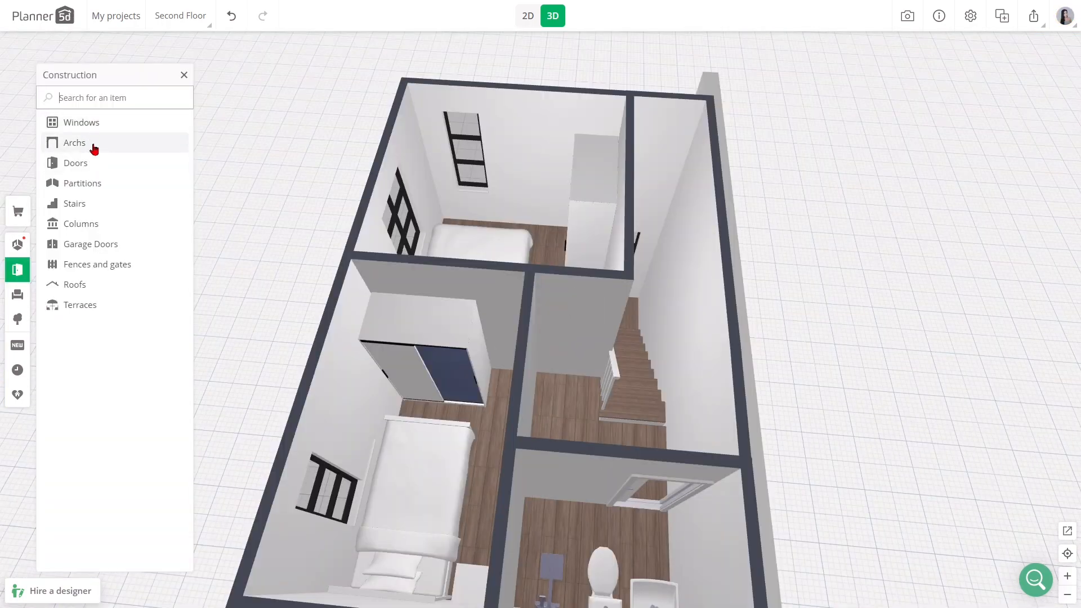
Step: Place a white door from the French doors category on the front bedroom's landing wall and flip its opening direction
{"action": "left_click", "coordinate": [76, 163]}
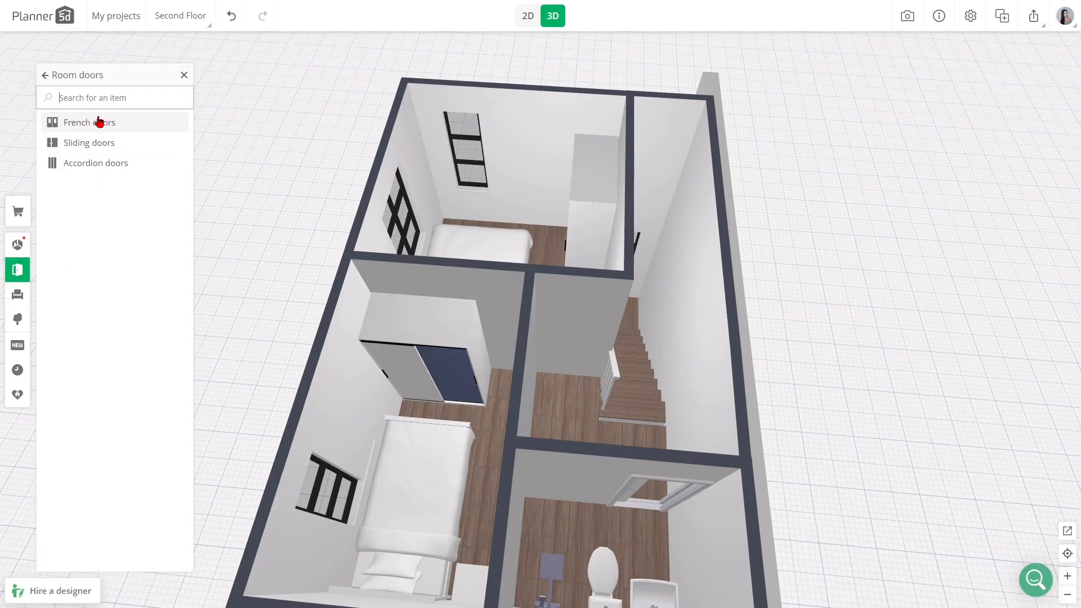
{"action": "left_click", "coordinate": [67, 118]}
{"action": "left_click_drag", "start_coordinate": [79, 146], "coordinate": [281, 457]}
{"action": "left_click_drag", "start_coordinate": [571, 382], "coordinate": [572, 380]}
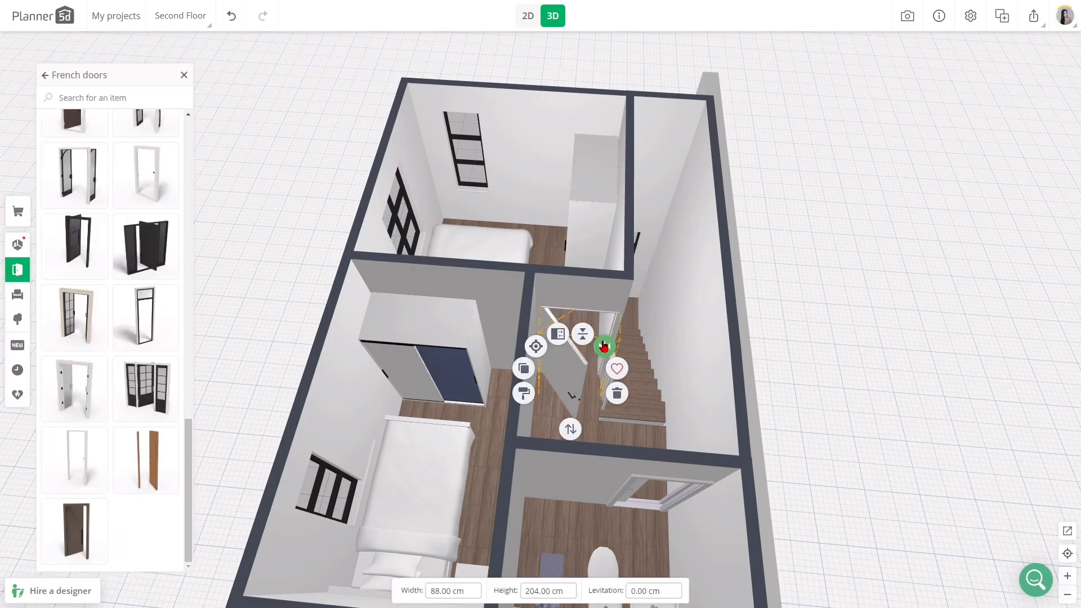
{"action": "left_click", "coordinate": [607, 344]}
{"action": "left_click", "coordinate": [610, 345]}
Step: Set the front bedroom door's width to 80 cm
{"action": "left_click_drag", "start_coordinate": [647, 327], "coordinate": [542, 355]}
{"action": "left_click", "coordinate": [505, 372]}
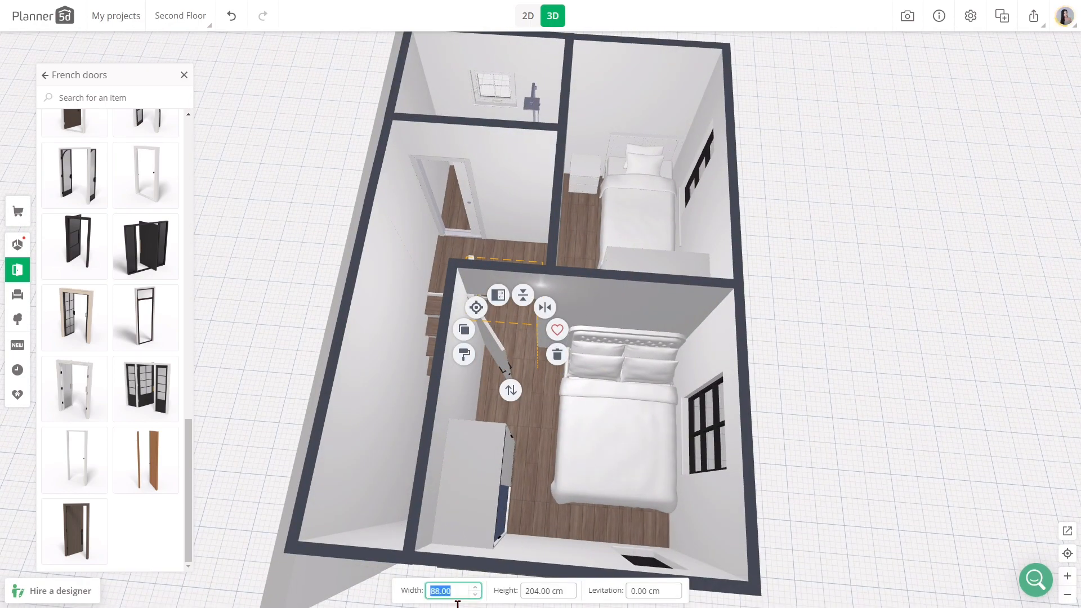
{"action": "left_click", "coordinate": [506, 352]}
{"action": "left_click_drag", "start_coordinate": [525, 353], "coordinate": [678, 338]}
Step: Place a copy of the 80 cm white door in the rear bedroom's doorway and flip its opening direction
{"action": "left_click", "coordinate": [583, 363]}
{"action": "left_click", "coordinate": [488, 362]}
{"action": "left_click_drag", "start_coordinate": [580, 352], "coordinate": [679, 361]}
{"action": "left_click", "coordinate": [519, 365]}
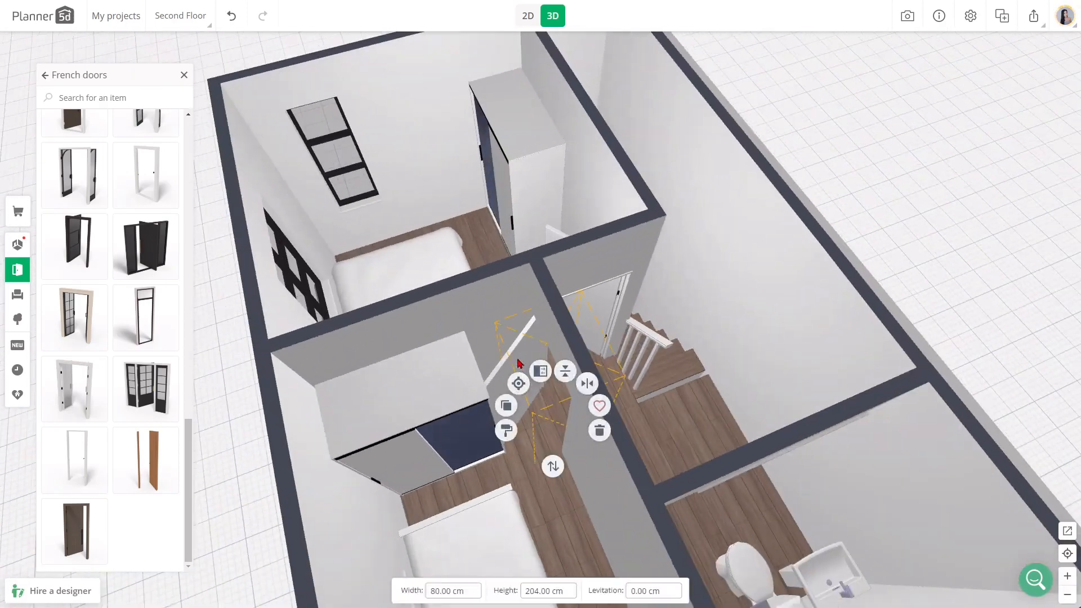
{"action": "left_click_drag", "start_coordinate": [518, 365], "coordinate": [517, 369]}
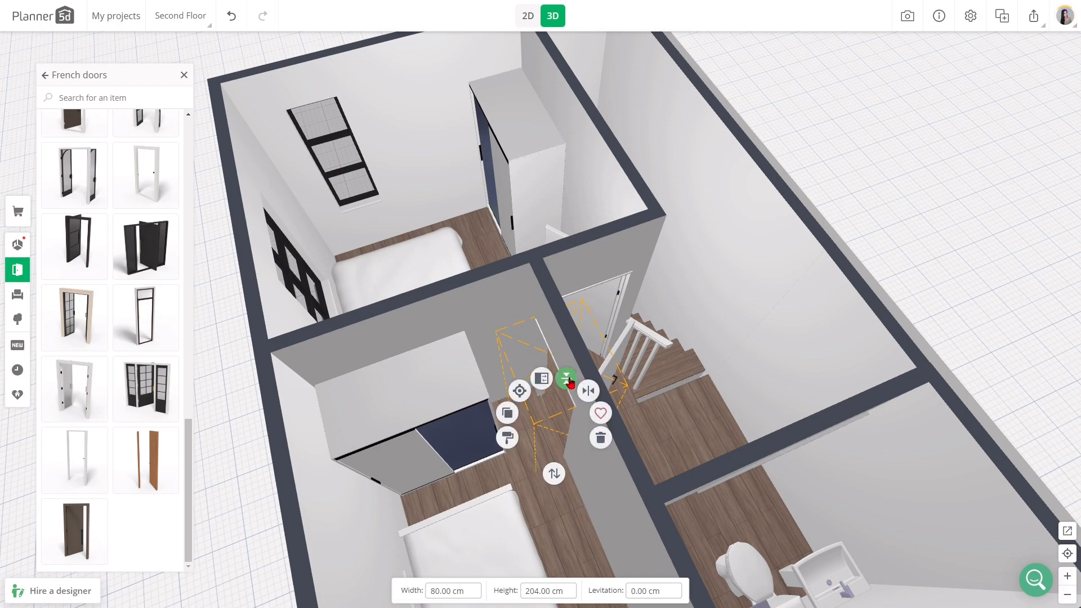
{"action": "left_click", "coordinate": [566, 378]}
Step: Delete the rear bedroom's wardrobe
{"action": "left_click_drag", "start_coordinate": [625, 394], "coordinate": [534, 354]}
{"action": "left_click", "coordinate": [448, 419]}
{"action": "left_click", "coordinate": [485, 434]}
{"action": "scroll", "coordinate": [533, 355], "scroll_direction": "down", "scroll_amount": 4}
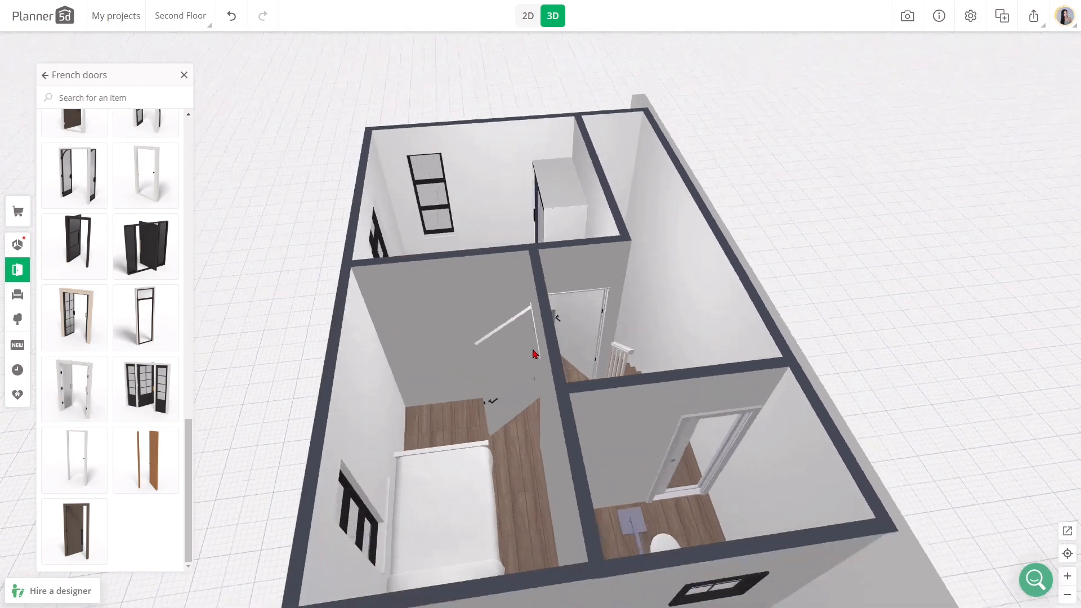
Step: Place a dark sliding-door wardrobe against the rear bedroom's end wall and set its width to 80 cm
{"action": "scroll", "coordinate": [533, 355], "scroll_direction": "up", "scroll_amount": 5}
{"action": "left_click", "coordinate": [18, 294]}
{"action": "left_click_drag", "start_coordinate": [99, 451], "coordinate": [435, 388]}
{"action": "left_click", "coordinate": [364, 594]}
{"action": "type", "text": "100"}
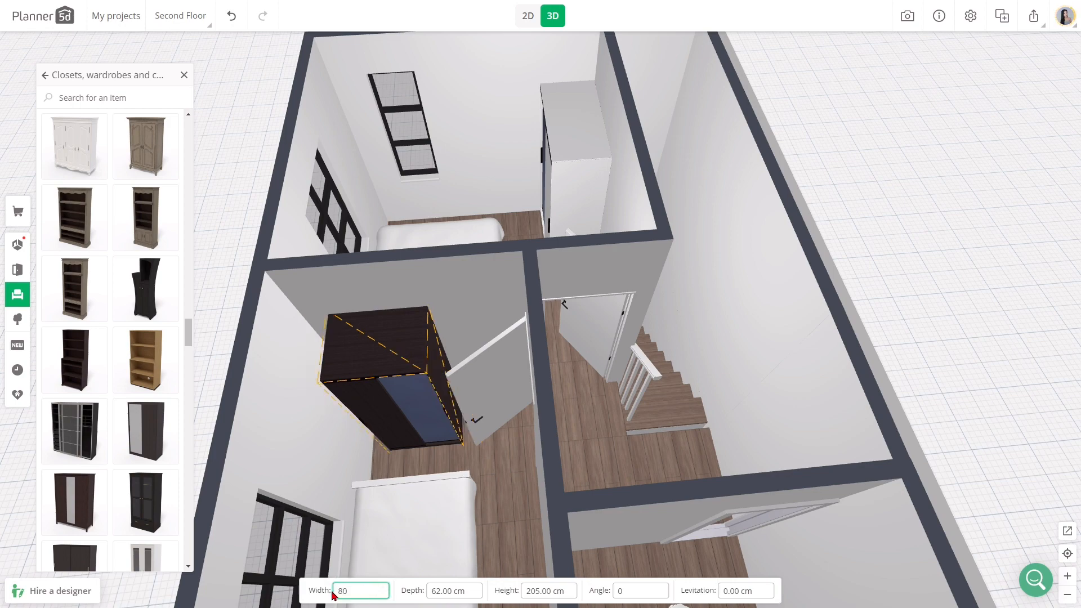
{"action": "key", "text": "Return"}
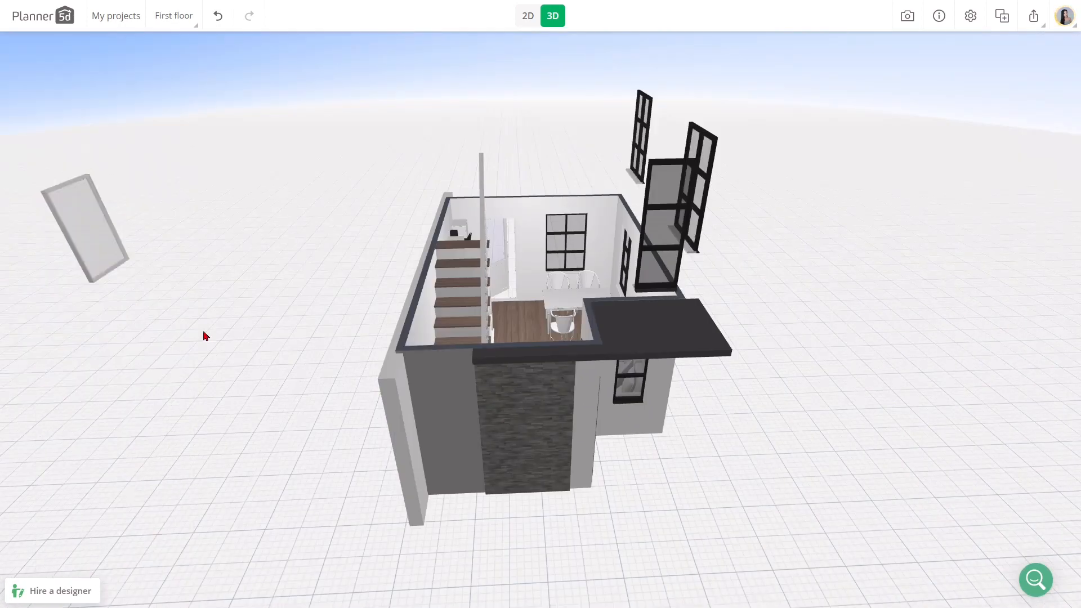
Step: Fit a single-pane window 50 cm wide on the first floor's front wall between the stone panel and the side wall
{"action": "left_click", "coordinate": [466, 499]}
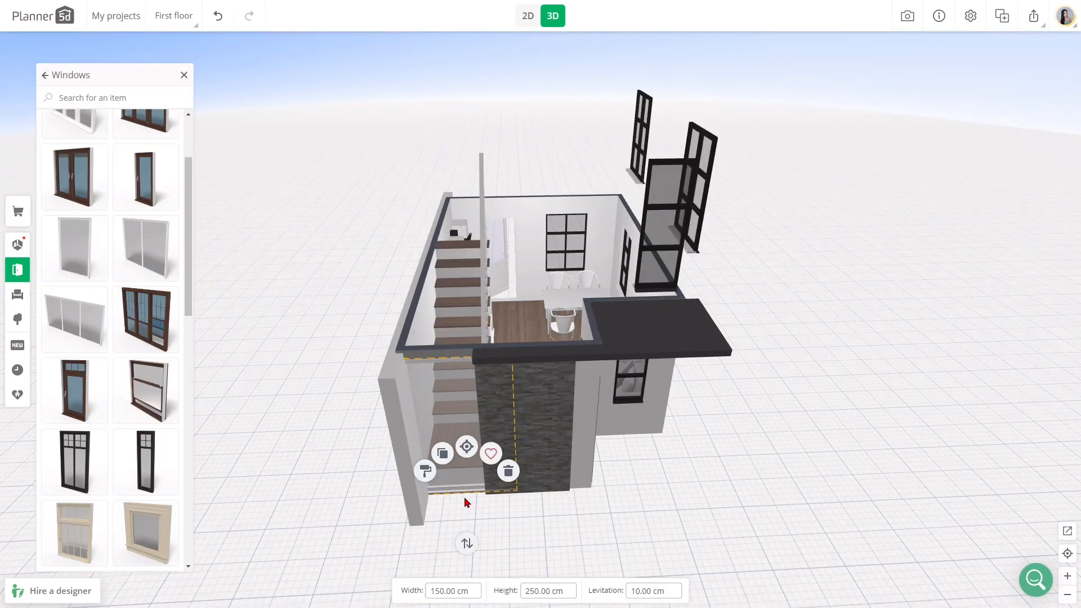
{"action": "left_click", "coordinate": [466, 597]}
{"action": "type", "text": "50"}
{"action": "key", "text": "Return"}
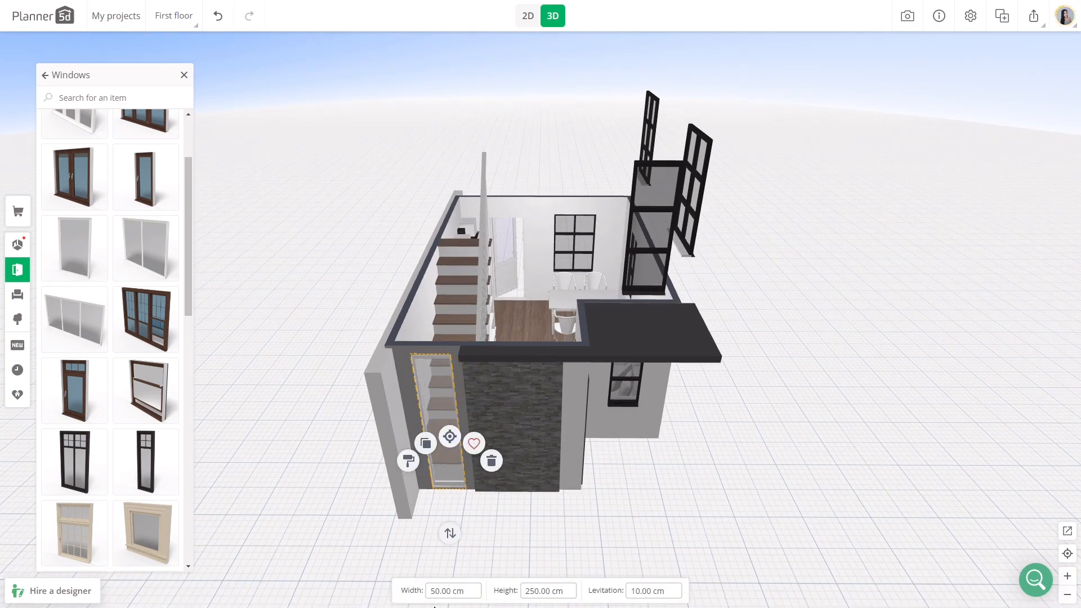
Step: Recolour the new single-pane window's frame to black
{"action": "left_click", "coordinate": [409, 460]}
{"action": "left_click", "coordinate": [136, 155]}
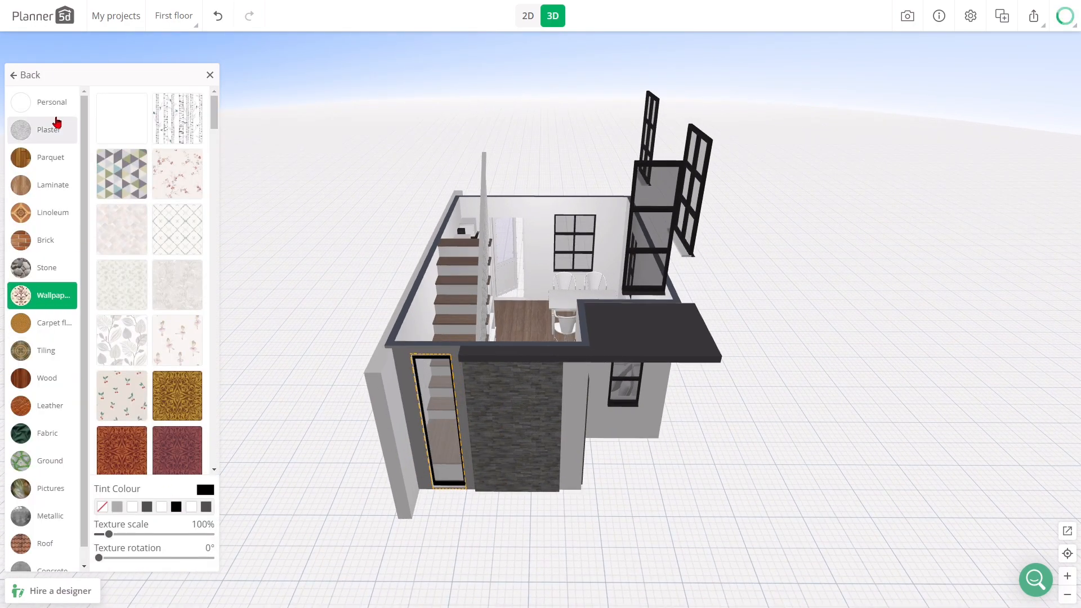
{"action": "left_click", "coordinate": [31, 76]}
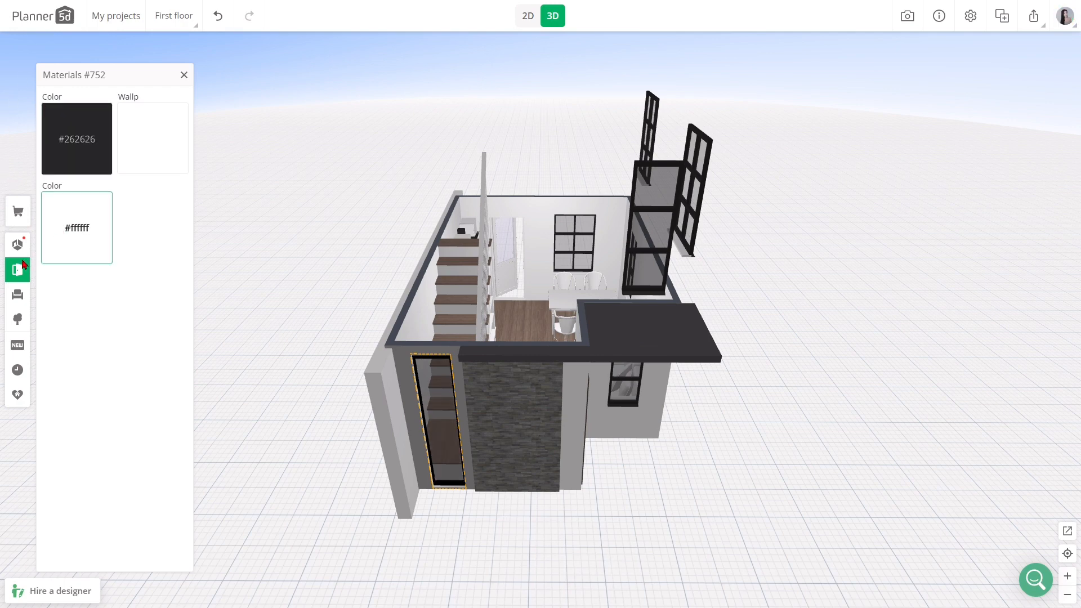
Step: Make the two stacked black-framed windows beside the stone panel 100 cm high and raise the lower one to a levitation of about 152 cm
{"action": "left_click", "coordinate": [454, 488]}
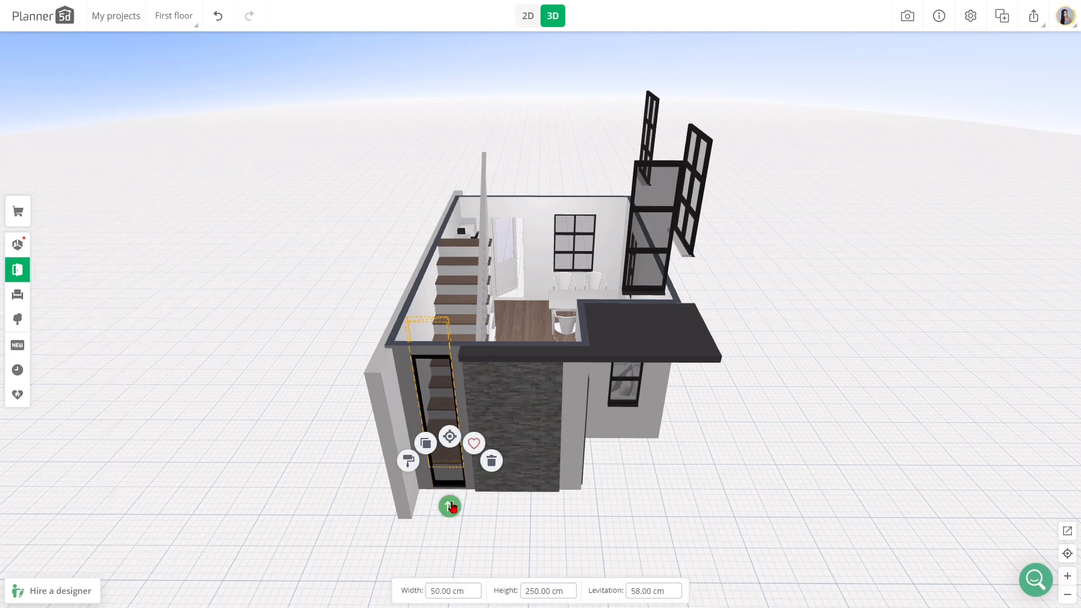
{"action": "left_click_drag", "start_coordinate": [453, 508], "coordinate": [442, 460]}
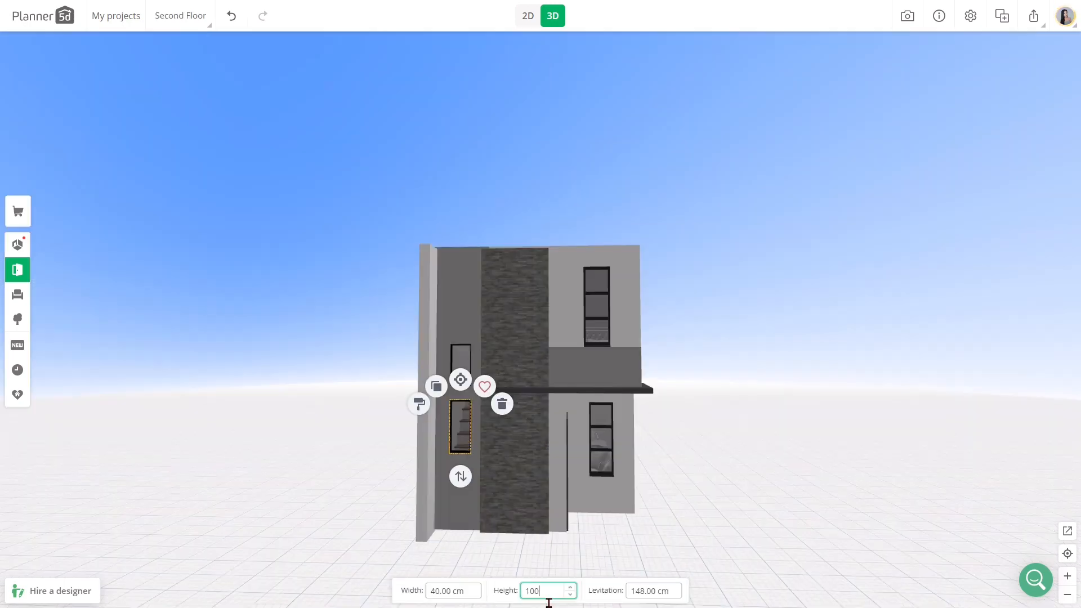
{"action": "left_click", "coordinate": [462, 363]}
{"action": "type", "text": "100"}
{"action": "left_click", "coordinate": [465, 407]}
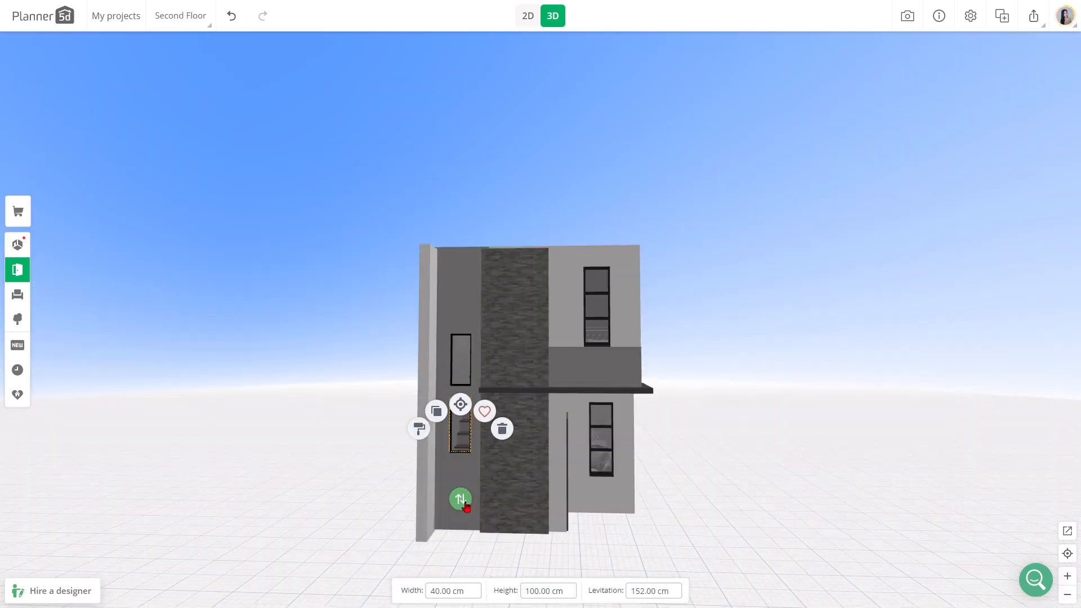
{"action": "left_click_drag", "start_coordinate": [462, 493], "coordinate": [734, 377]}
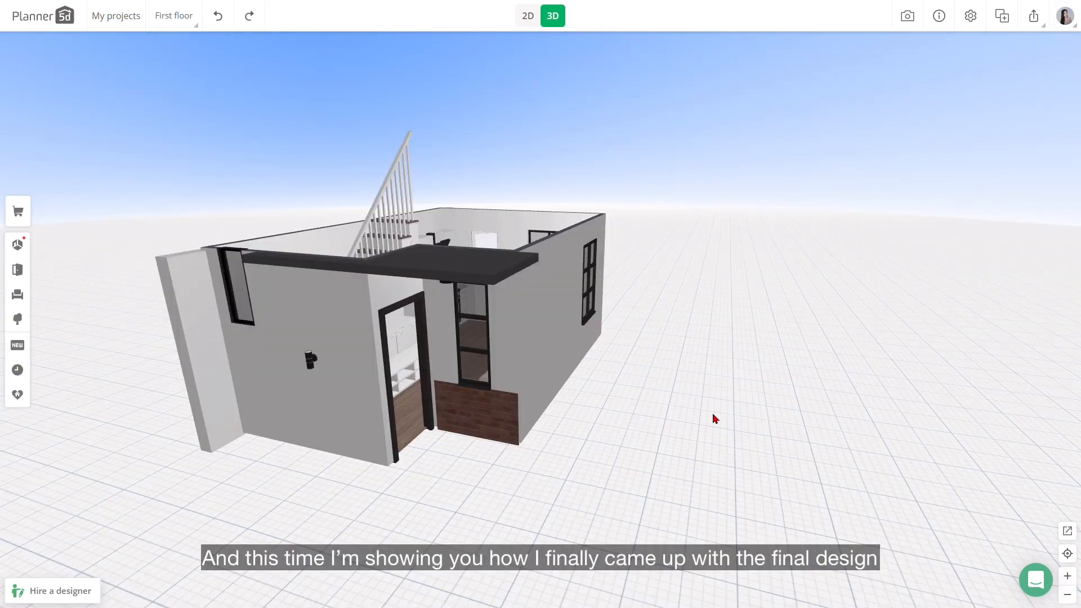
Step: Duplicate the brick panel as a ledge 5 cm wide and 10 cm high at 70 cm levitation, and make the original panel 70 cm high
{"action": "scroll", "coordinate": [574, 505], "scroll_direction": "up", "scroll_amount": 5}
{"action": "left_click", "coordinate": [452, 513]}
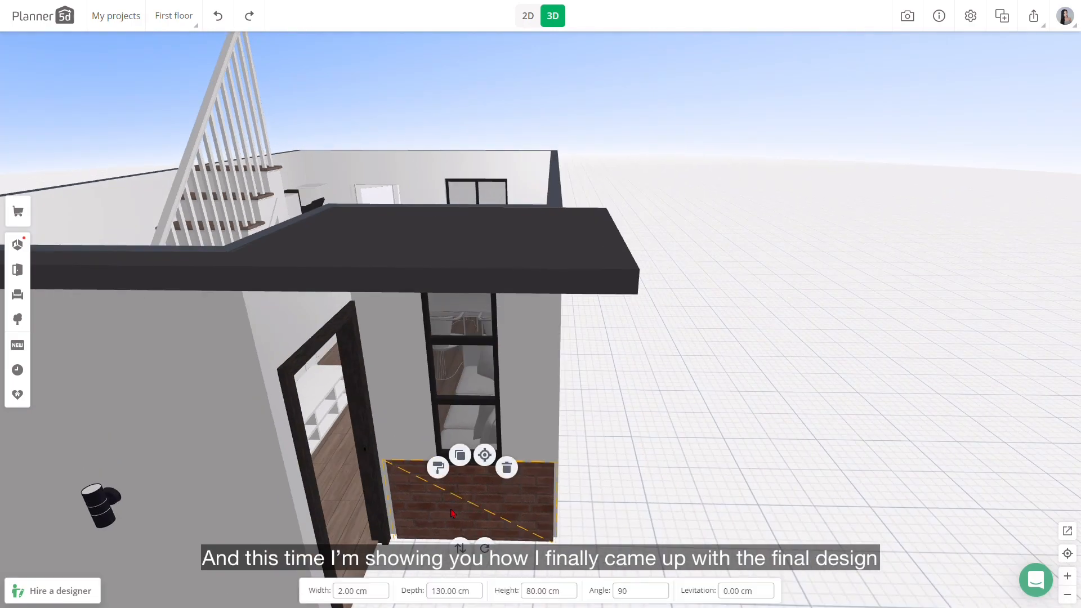
{"action": "left_click", "coordinate": [468, 458]}
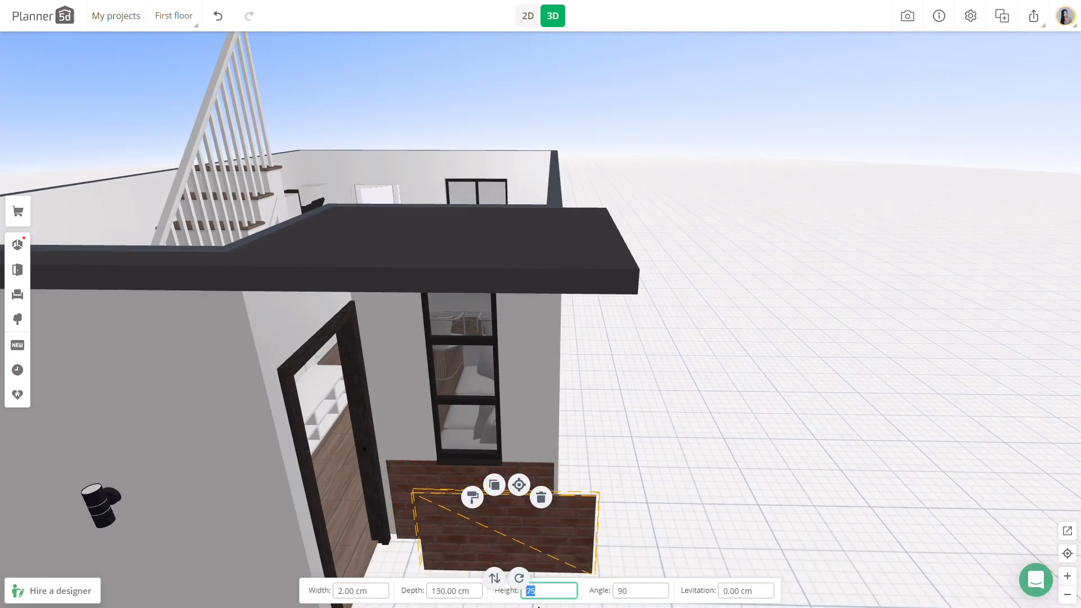
{"action": "type", "text": "10"}
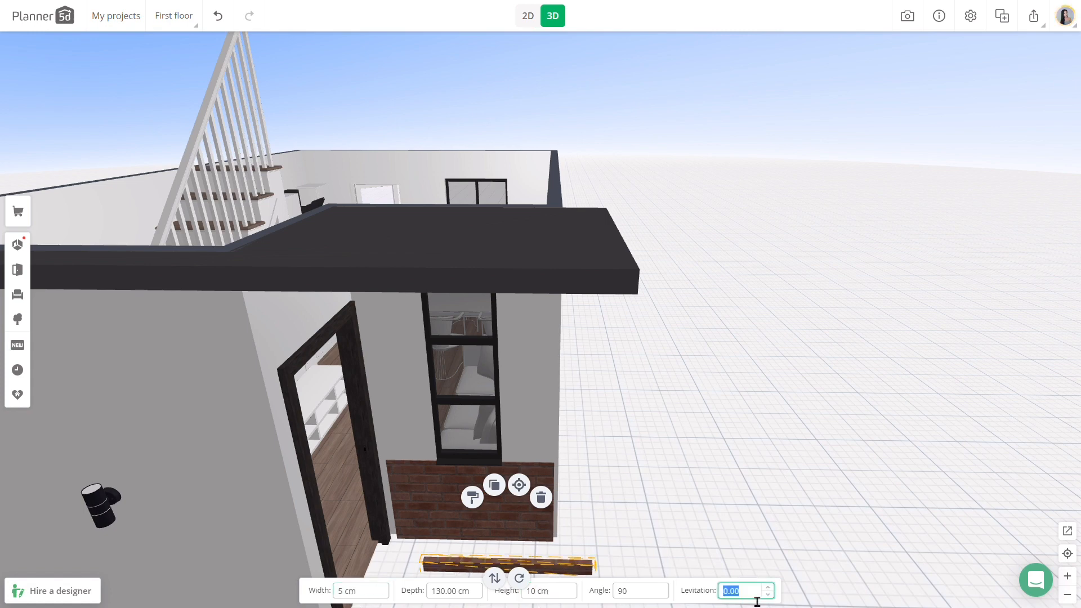
{"action": "left_click", "coordinate": [757, 598]}
{"action": "type", "text": "70"}
{"action": "left_click", "coordinate": [524, 519]}
{"action": "left_click", "coordinate": [543, 597]}
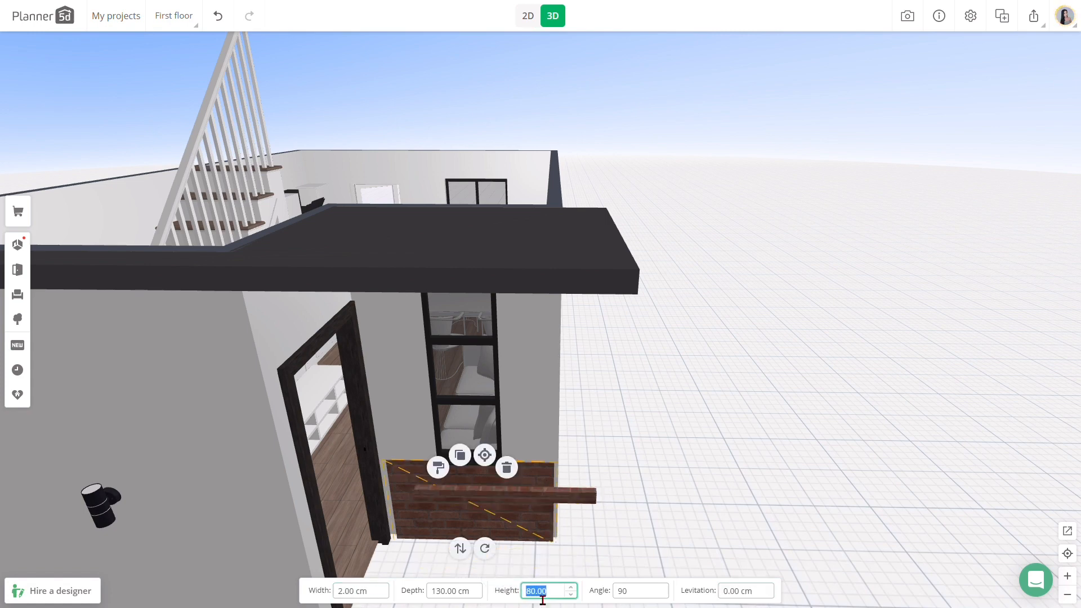
Step: Give the brick ledge a plain white finish and move it against the wall on top of the brick panel
{"action": "left_click", "coordinate": [481, 490]}
{"action": "left_click", "coordinate": [471, 460]}
{"action": "left_click", "coordinate": [51, 294]}
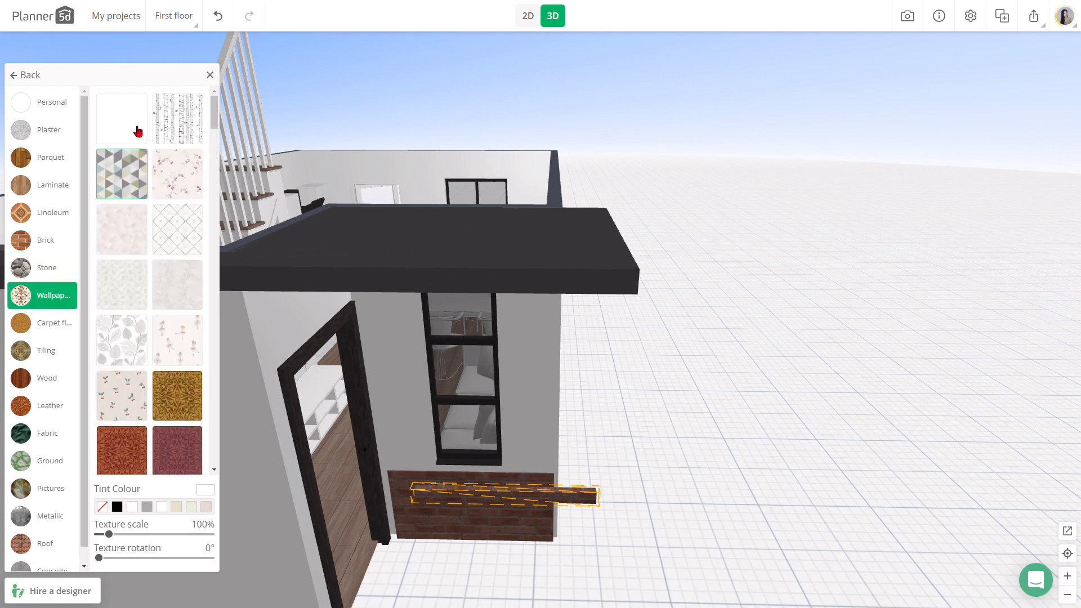
{"action": "left_click", "coordinate": [137, 130]}
{"action": "left_click_drag", "start_coordinate": [514, 499], "coordinate": [503, 488]}
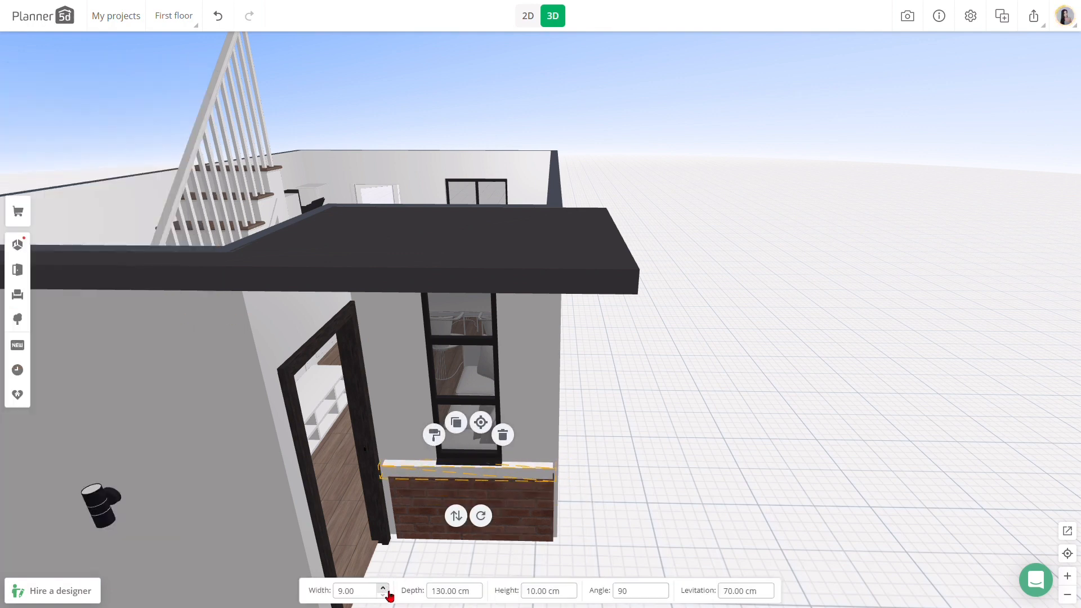
Step: Set the brick panel's depth to 138 cm and try a light stacked stone texture on it
{"action": "left_click", "coordinate": [445, 533]}
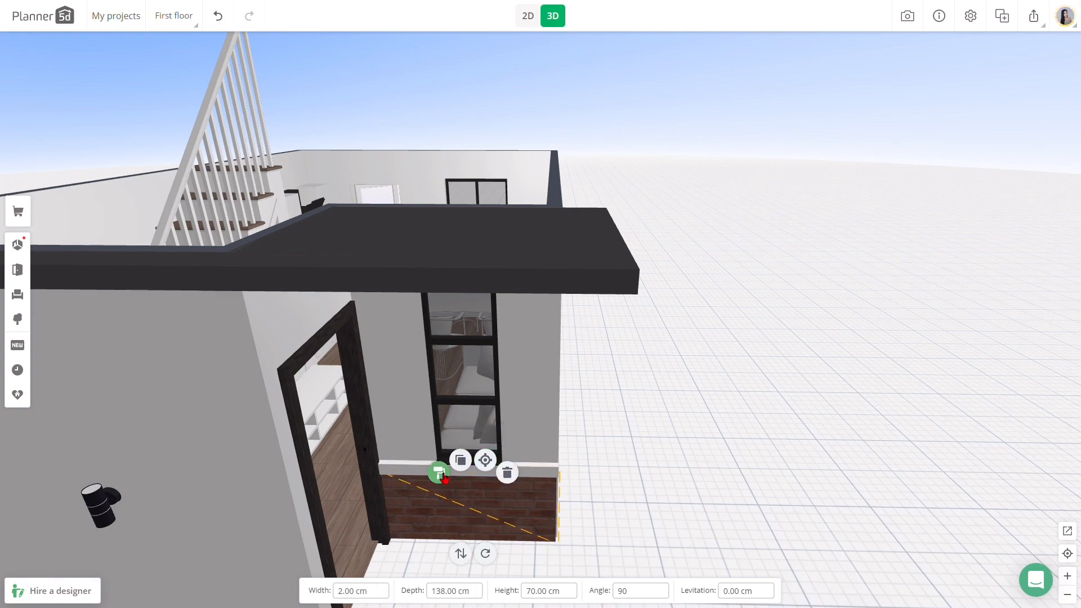
{"action": "left_click", "coordinate": [440, 475]}
{"action": "left_click", "coordinate": [45, 269]}
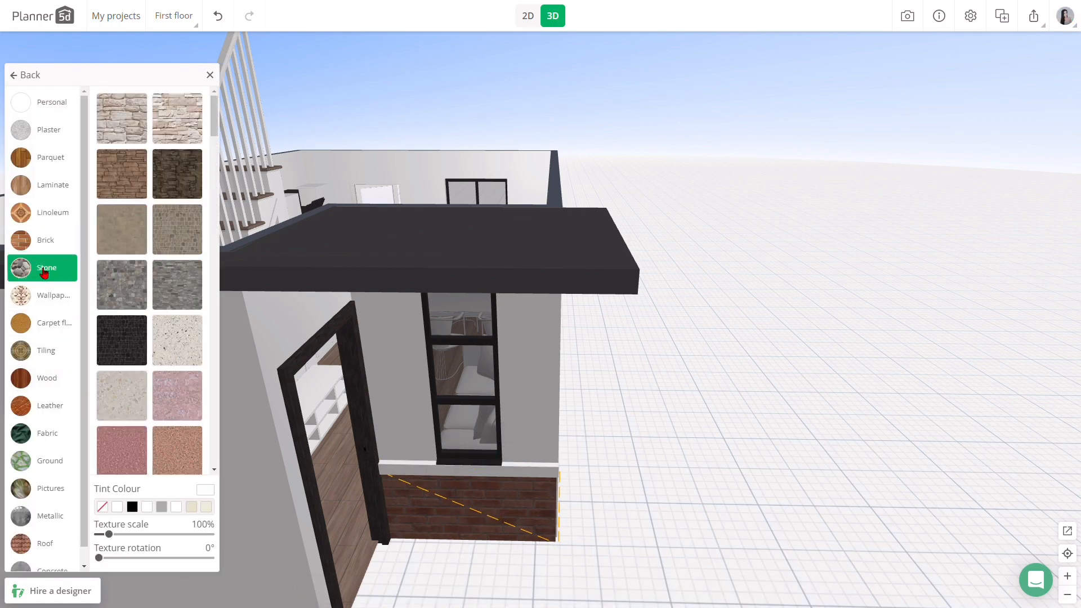
{"action": "scroll", "coordinate": [144, 394], "scroll_direction": "down", "scroll_amount": 10}
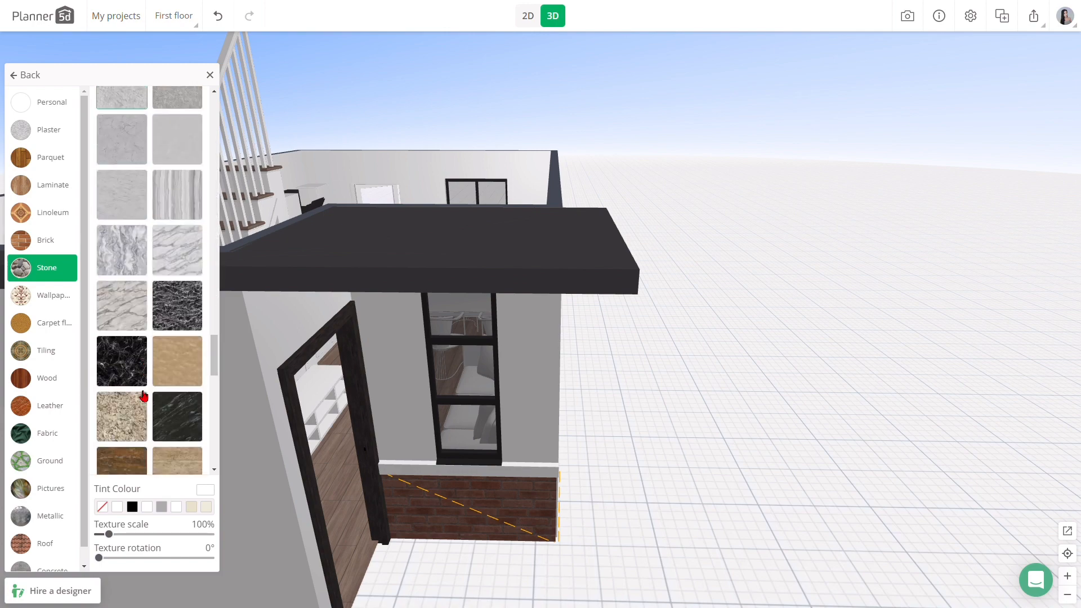
{"action": "scroll", "coordinate": [143, 391], "scroll_direction": "up", "scroll_amount": 10}
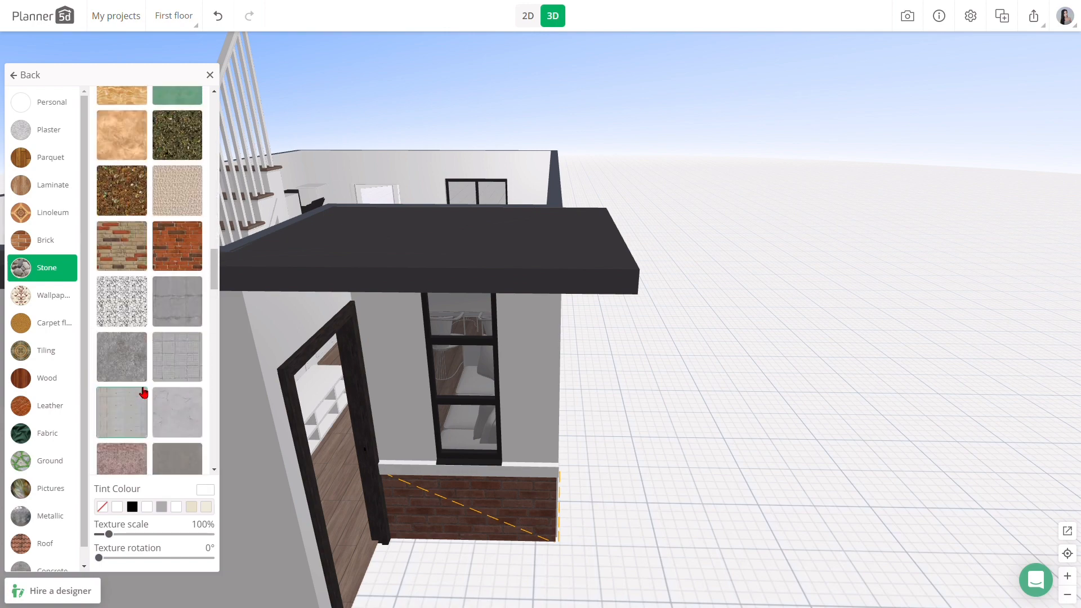
{"action": "scroll", "coordinate": [145, 393], "scroll_direction": "up", "scroll_amount": 4}
{"action": "left_click", "coordinate": [173, 126]}
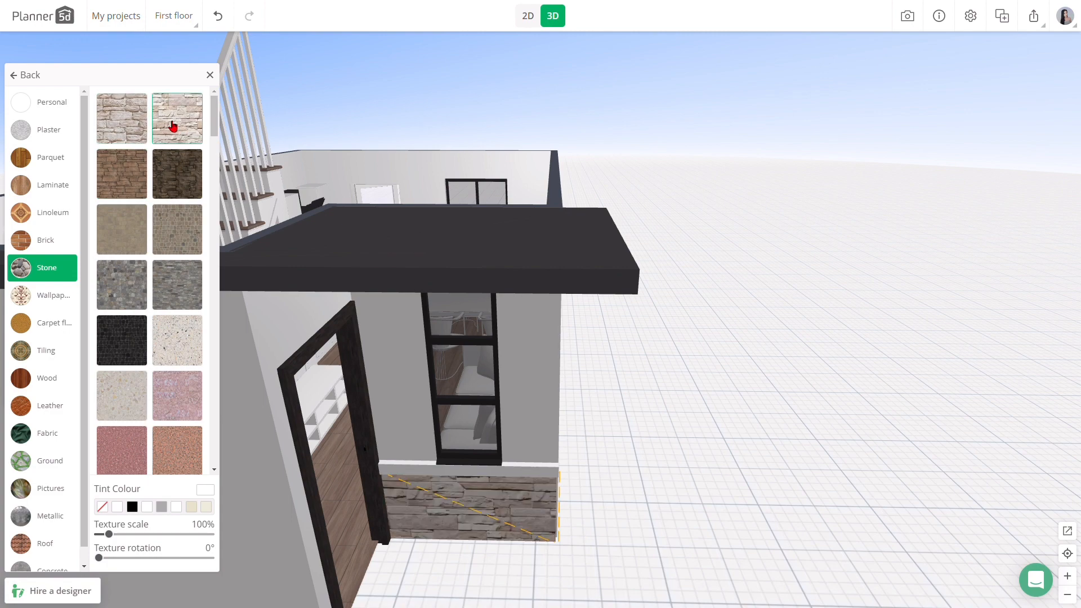
Step: Replace the panel's texture with a multicoloured stacked-stone finish from the Tiling materials
{"action": "left_click", "coordinate": [61, 293]}
{"action": "left_click", "coordinate": [46, 351]}
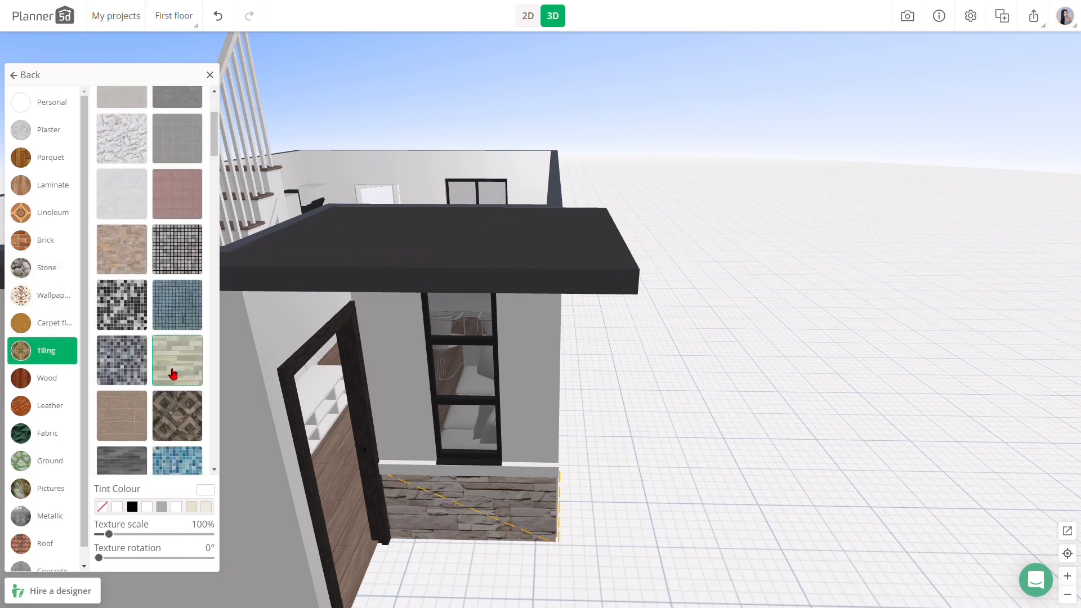
{"action": "scroll", "coordinate": [169, 406], "scroll_direction": "down", "scroll_amount": 6}
{"action": "scroll", "coordinate": [166, 419], "scroll_direction": "down", "scroll_amount": 5}
{"action": "left_click", "coordinate": [109, 212]}
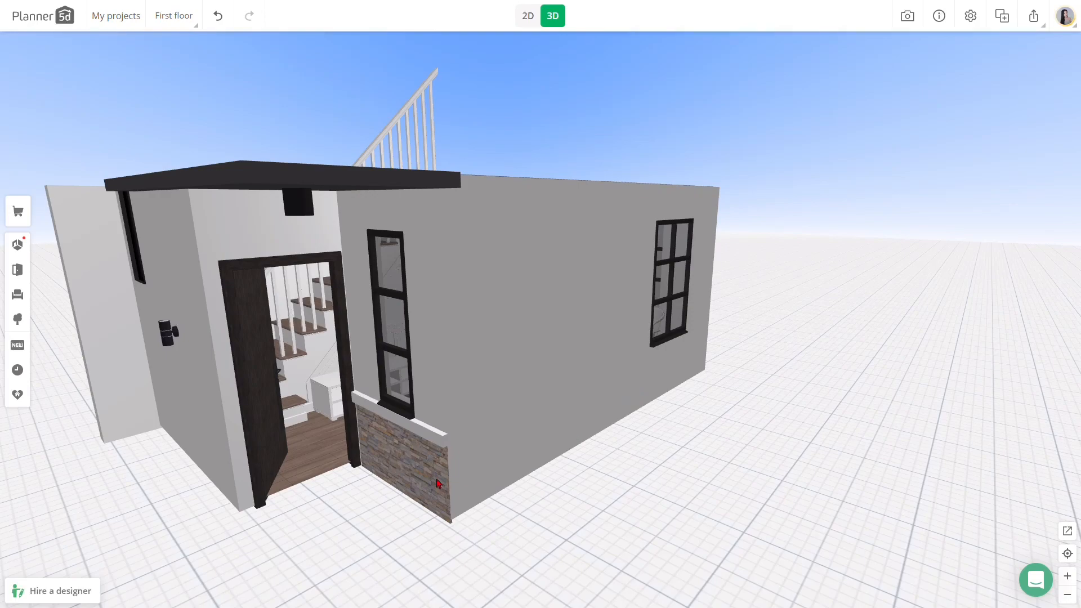
Step: Raise the stone panel to a levitation of 2 cm and tint the wall around the narrow front window light green
{"action": "left_click", "coordinate": [434, 476]}
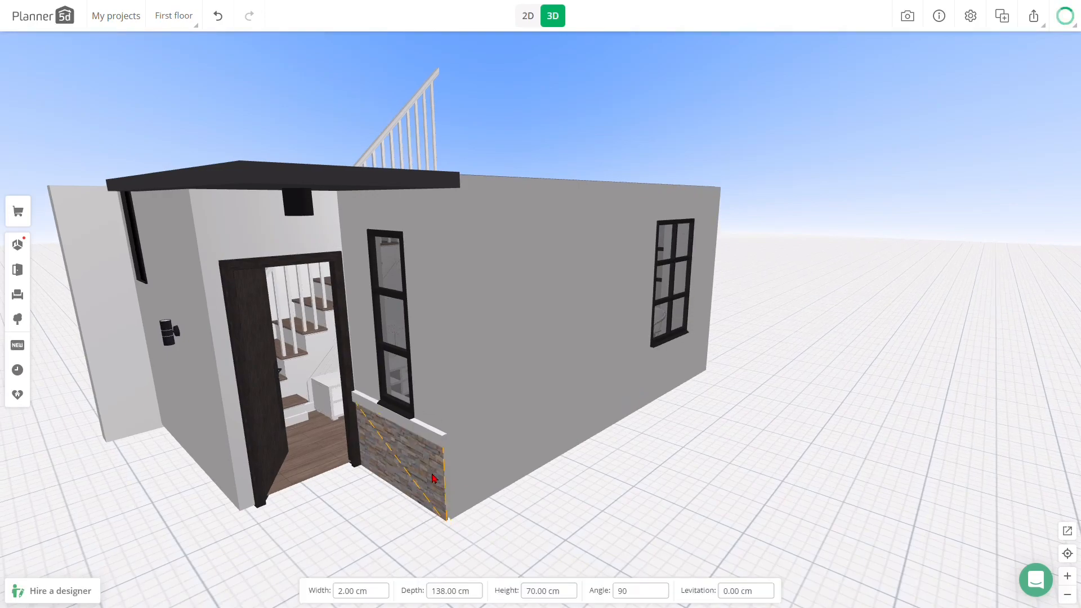
{"action": "left_click", "coordinate": [765, 589]}
{"action": "left_click_drag", "start_coordinate": [727, 555], "coordinate": [744, 523]}
{"action": "left_click", "coordinate": [358, 329]}
{"action": "left_click", "coordinate": [357, 324]}
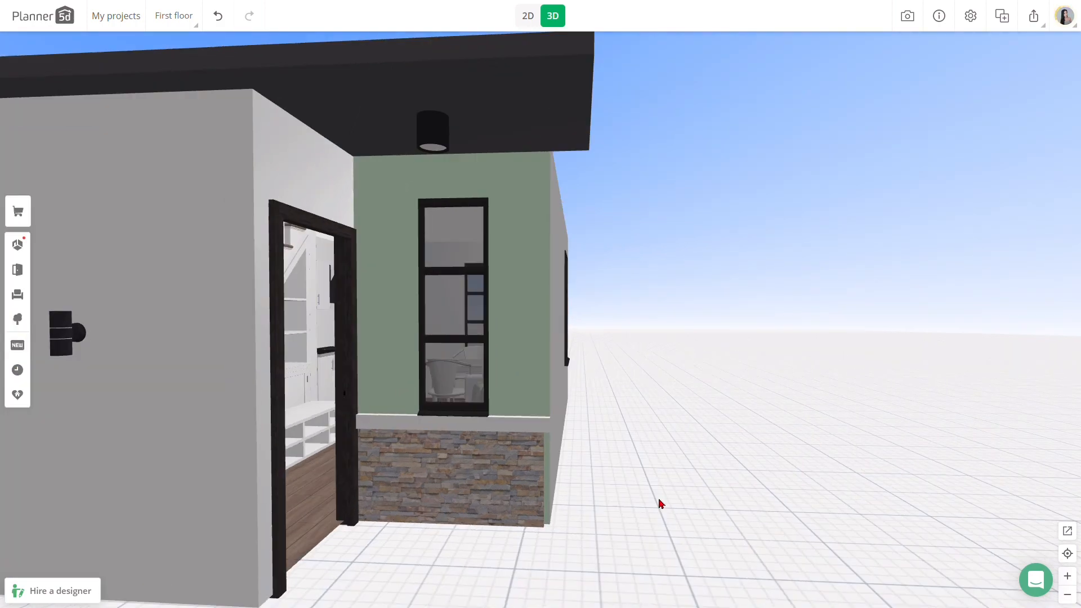
Step: Duplicate the front stone panel and place the copy next to the side wall, turned to an angle of 0
{"action": "left_click_drag", "start_coordinate": [660, 503], "coordinate": [580, 540]}
{"action": "left_click", "coordinate": [421, 481]}
{"action": "left_click", "coordinate": [410, 414]}
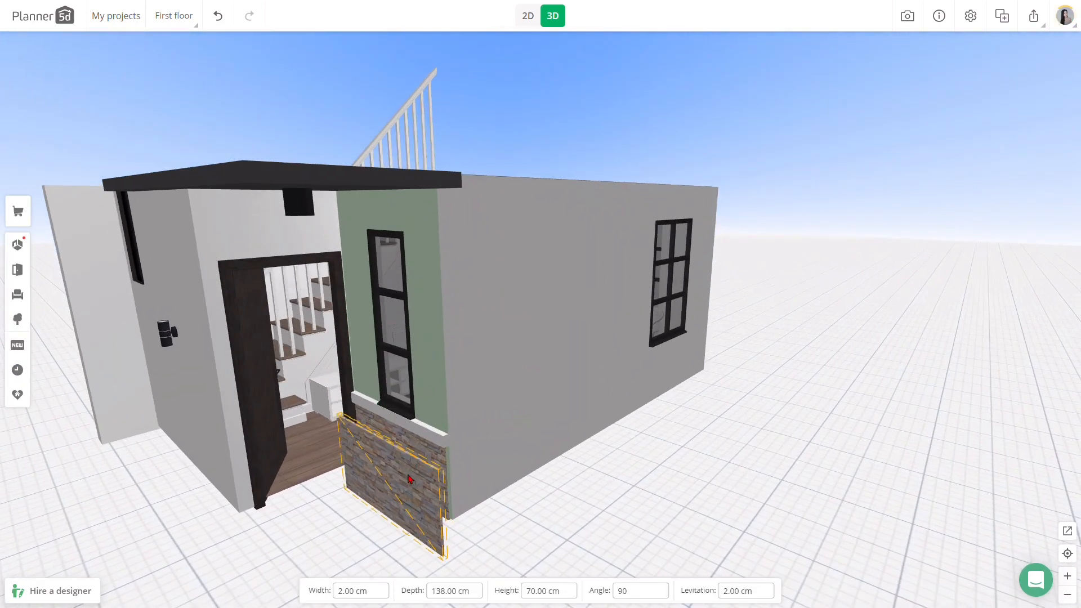
{"action": "left_click_drag", "start_coordinate": [575, 496], "coordinate": [502, 529]}
{"action": "left_click", "coordinate": [398, 508]}
{"action": "left_click_drag", "start_coordinate": [398, 508], "coordinate": [676, 528]}
{"action": "left_click_drag", "start_coordinate": [603, 548], "coordinate": [660, 490]}
Step: Lengthen the copied stone panel to a depth of 500 cm and fit it along the base of the side wall
{"action": "double_click", "coordinate": [445, 591]}
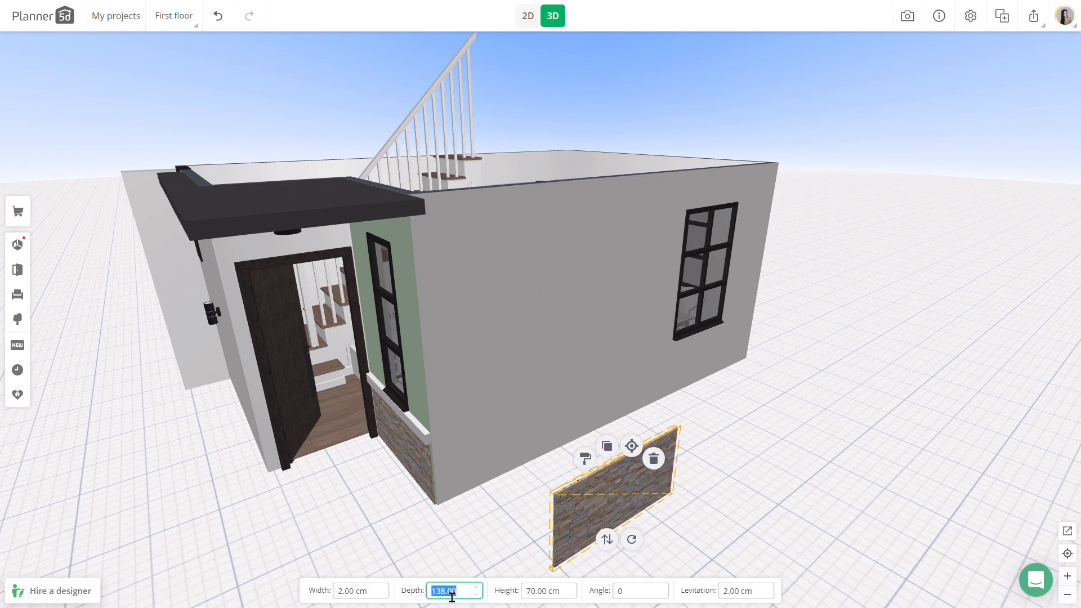
{"action": "type", "text": "500"}
{"action": "key", "text": "Return"}
{"action": "left_click_drag", "start_coordinate": [693, 450], "coordinate": [709, 374]}
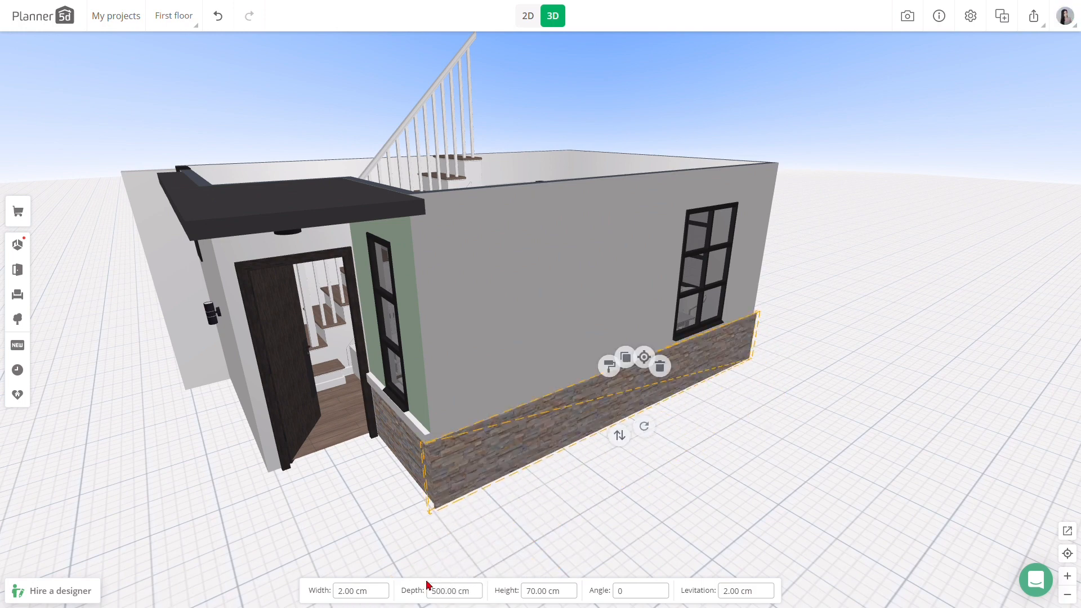
{"action": "left_click", "coordinate": [477, 593]}
{"action": "left_click", "coordinate": [485, 457]}
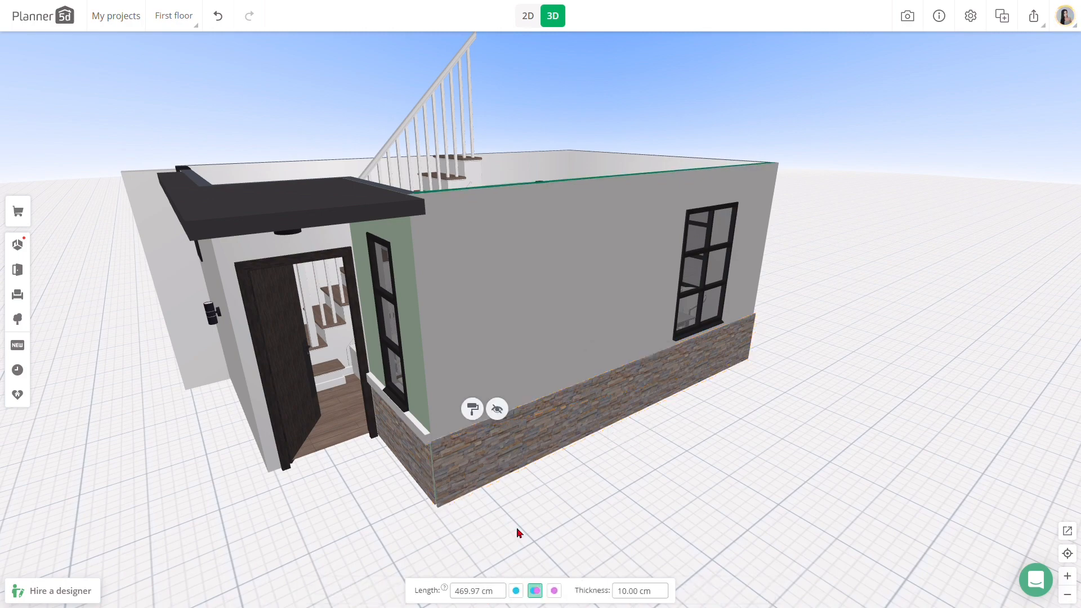
Step: Shift the front stone panel slightly so it meets the side wall's panel at the corner
{"action": "left_click_drag", "start_coordinate": [517, 531], "coordinate": [647, 524]}
{"action": "left_click", "coordinate": [478, 512]}
{"action": "left_click_drag", "start_coordinate": [478, 513], "coordinate": [467, 504]}
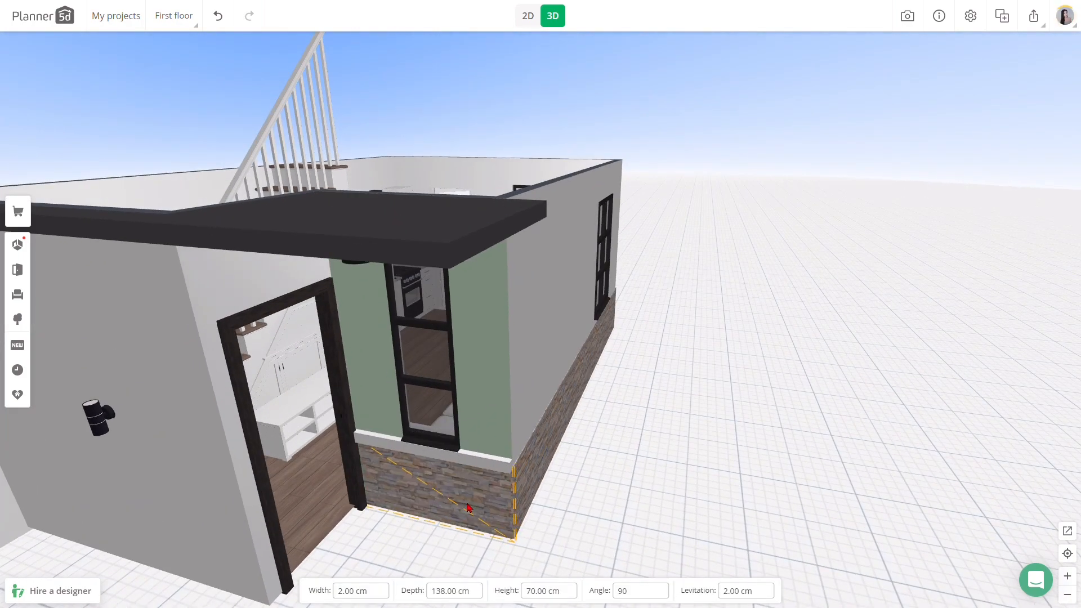
Step: Duplicate the white ledge, turn the copy to an angle of 0, set its depth to 490 cm and align it above the side stone panel
{"action": "left_click_drag", "start_coordinate": [716, 519], "coordinate": [580, 454]}
{"action": "left_click", "coordinate": [579, 445]}
{"action": "left_click", "coordinate": [405, 400]}
{"action": "left_click", "coordinate": [383, 331]}
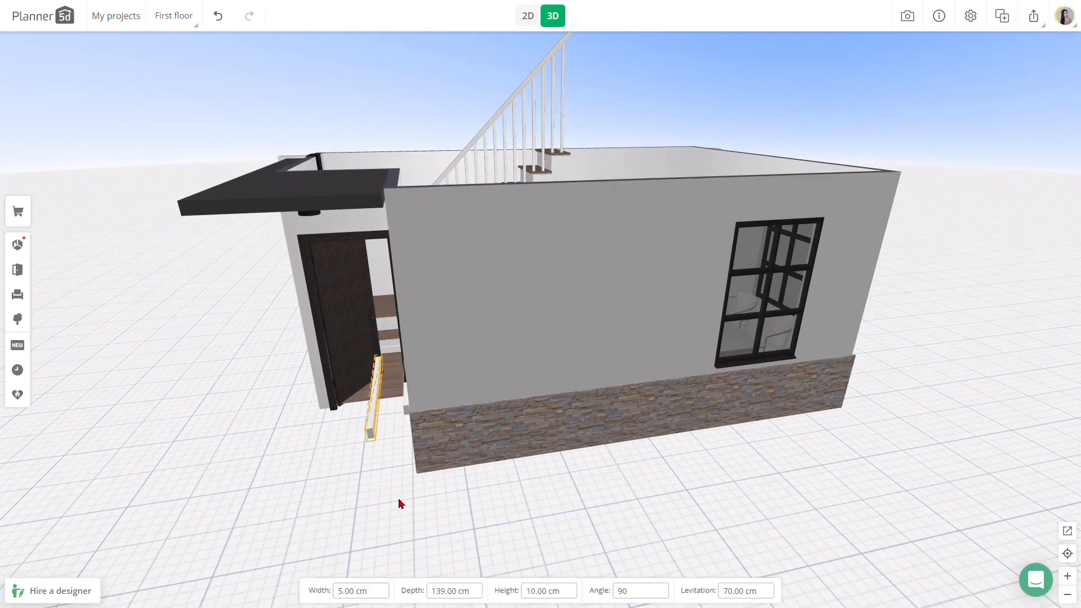
{"action": "type", "text": "0"}
{"action": "left_click_drag", "start_coordinate": [347, 405], "coordinate": [562, 379]}
{"action": "left_click", "coordinate": [445, 598]}
{"action": "type", "text": "490"}
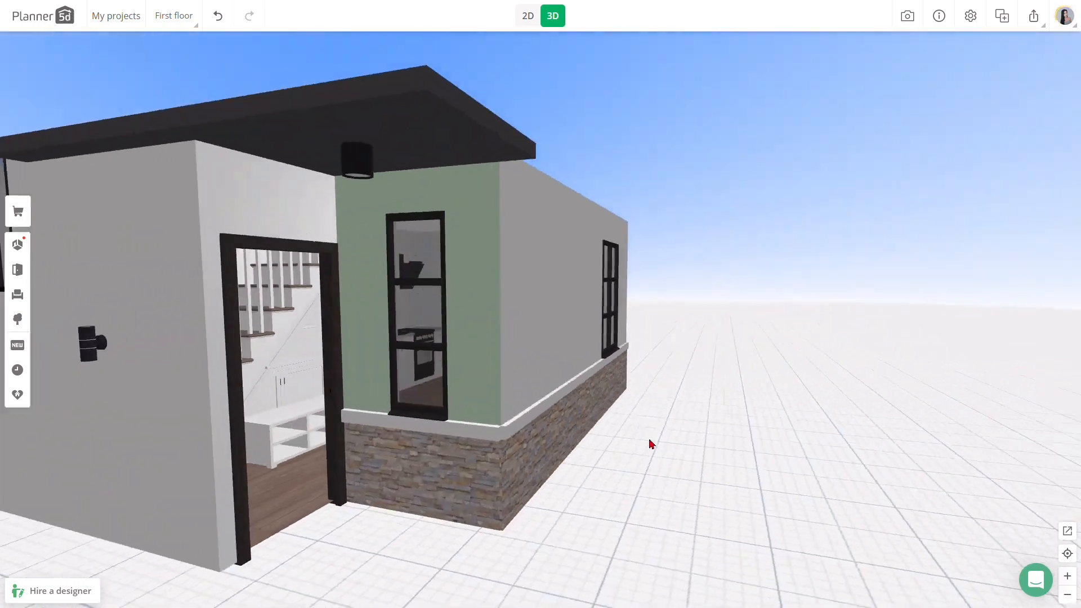
{"action": "left_click_drag", "start_coordinate": [478, 448], "coordinate": [480, 440]}
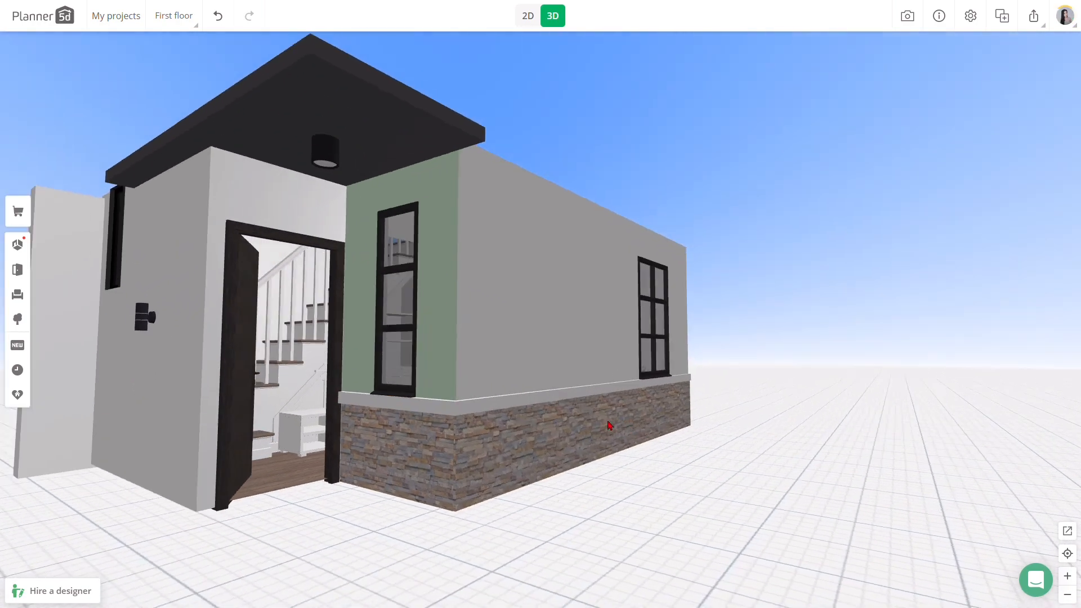
Step: Tint the side wall and the two front wall sections between the door and the boundary wall the same light green
{"action": "left_click_drag", "start_coordinate": [610, 430], "coordinate": [632, 430]}
{"action": "left_click", "coordinate": [552, 308]}
{"action": "left_click", "coordinate": [117, 506]}
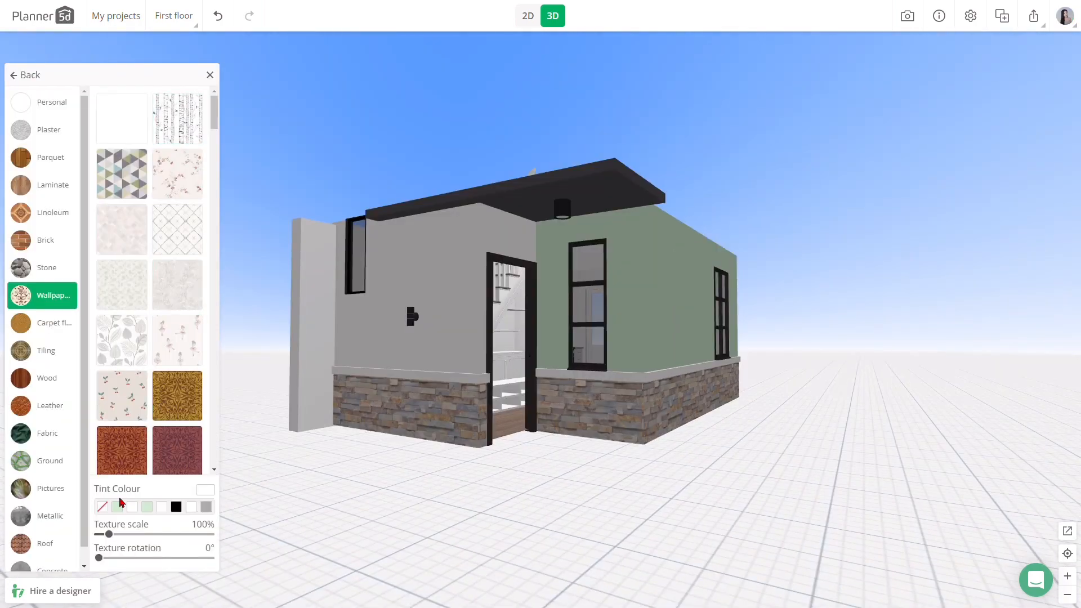
{"action": "left_click", "coordinate": [442, 228]}
{"action": "left_click", "coordinate": [426, 213]}
{"action": "left_click", "coordinate": [117, 507]}
{"action": "left_click", "coordinate": [364, 341]}
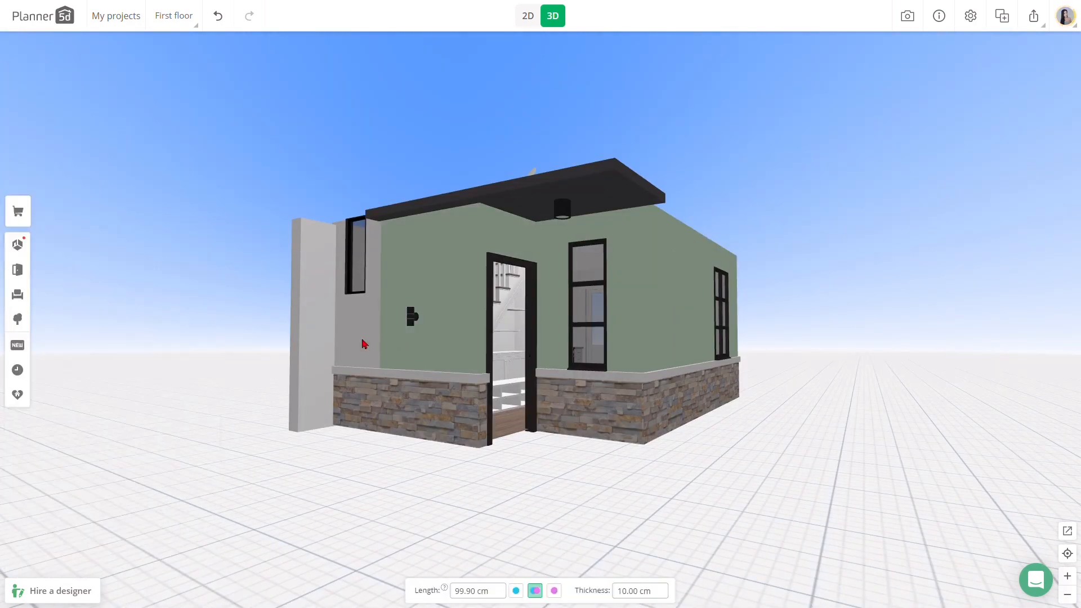
{"action": "left_click", "coordinate": [363, 340]}
{"action": "left_click", "coordinate": [117, 507]}
{"action": "left_click_drag", "start_coordinate": [535, 508], "coordinate": [585, 501]}
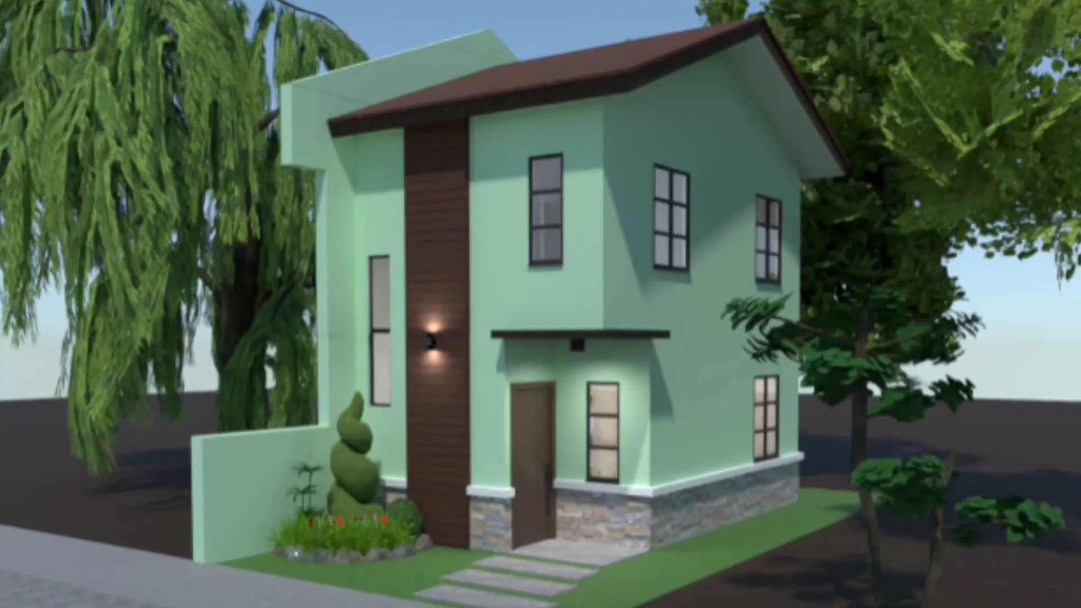